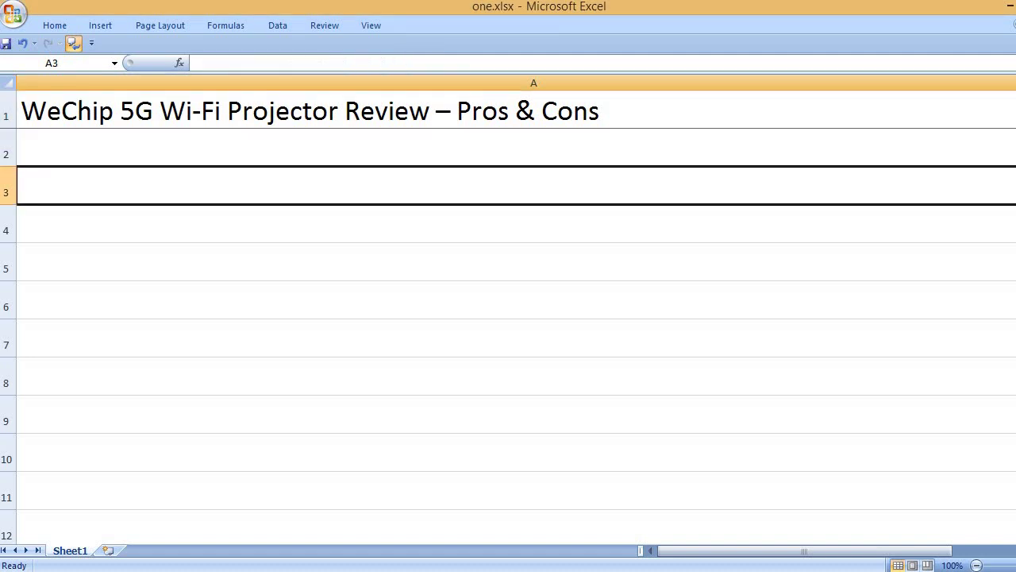
# Enter PROS in A3, then 'Good picture quality', 'Loud sound from the built-in speakers' and 'Reasonable price' on alternate rows
pyautogui.write('PROS')
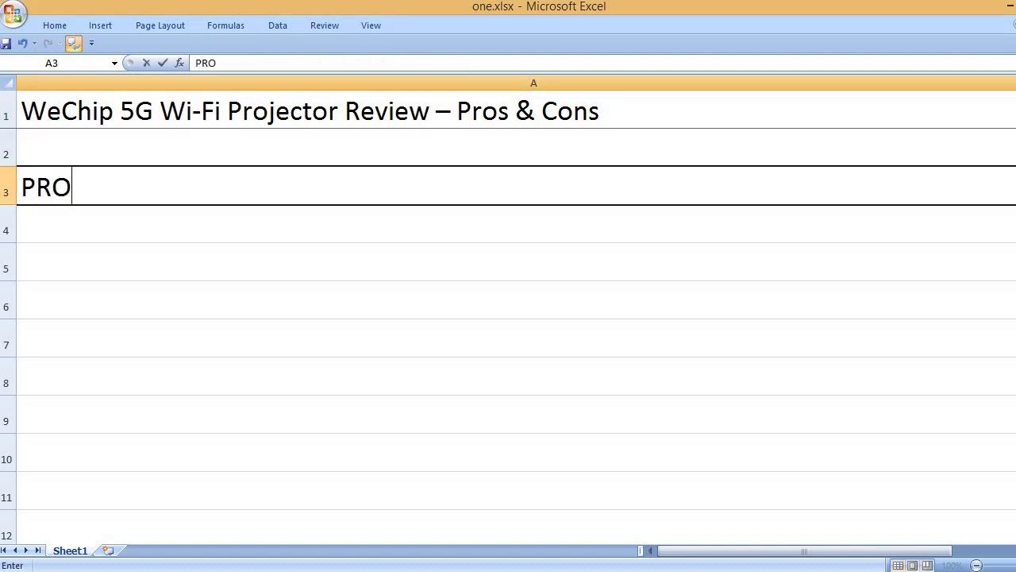
pyautogui.press('Return')
pyautogui.press('Return')
pyautogui.write('G')
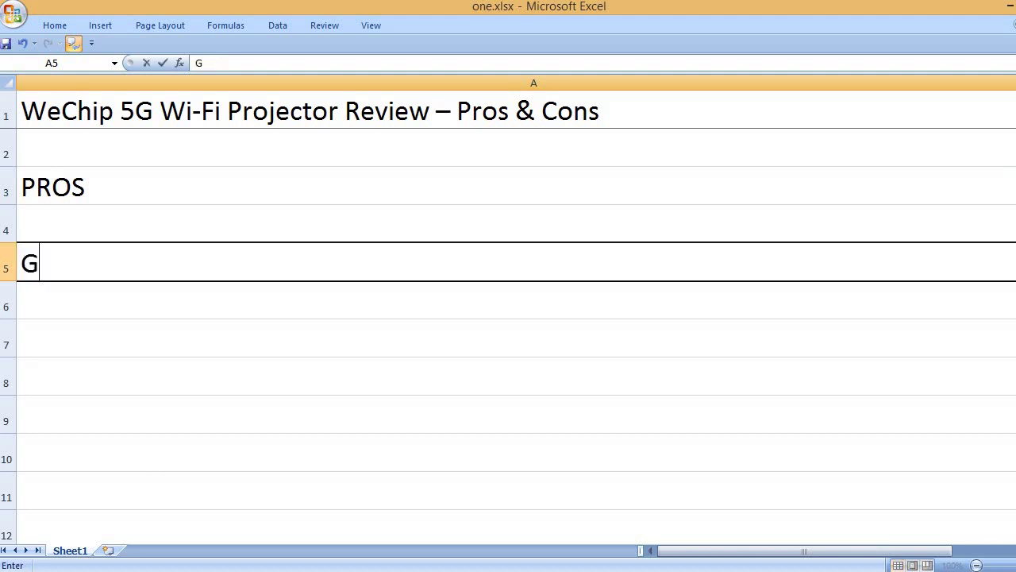
pyautogui.write('ood picture quality')
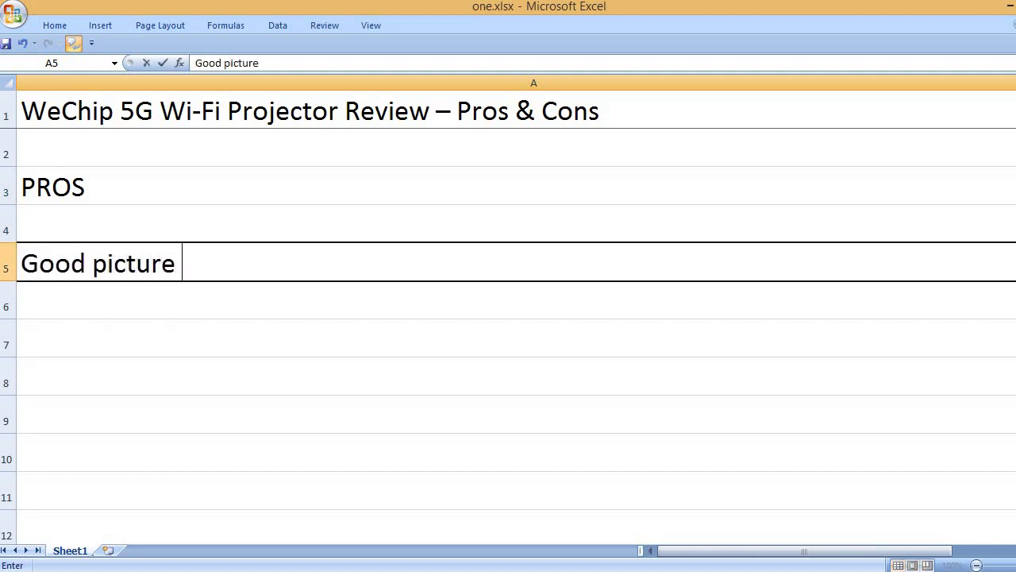
pyautogui.press('Return')
pyautogui.press('Return')
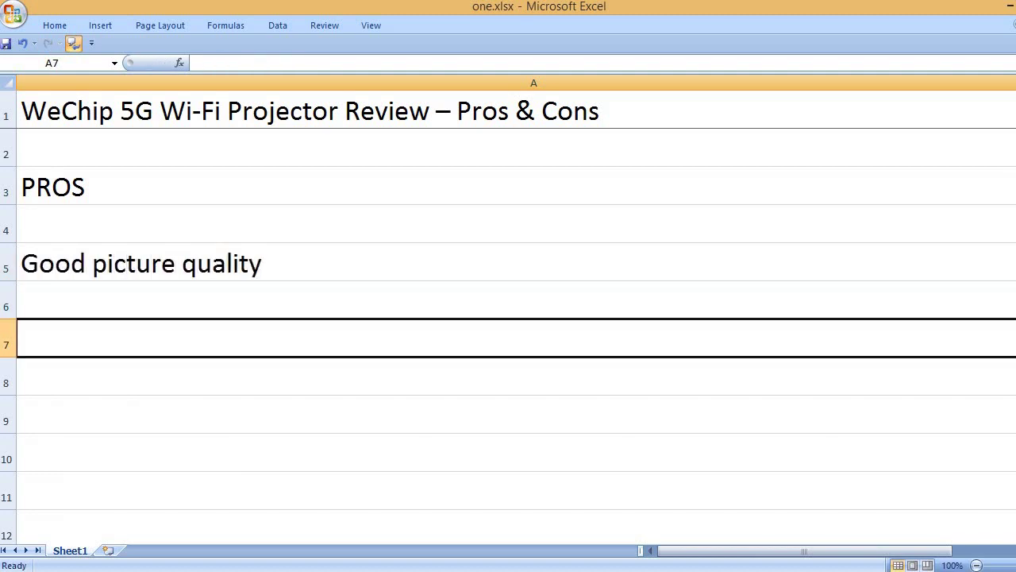
pyautogui.write('Loud sound f')
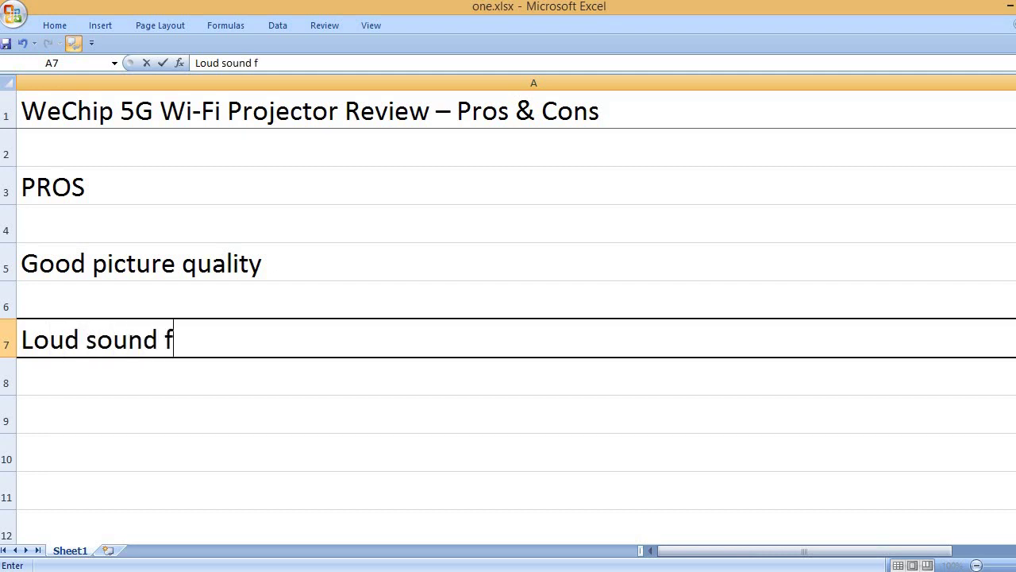
pyautogui.write('rom the built')
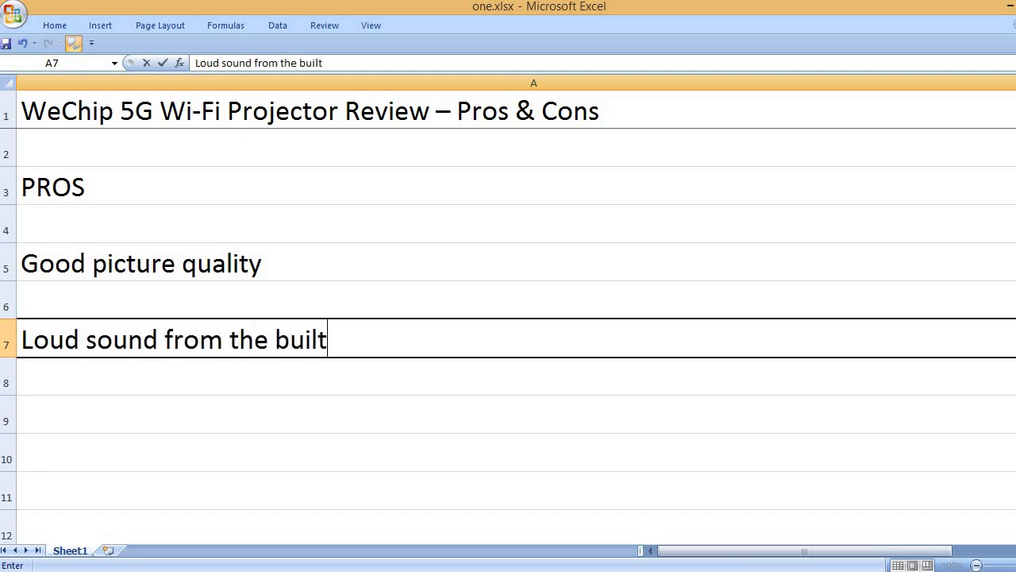
pyautogui.write('-in speakers')
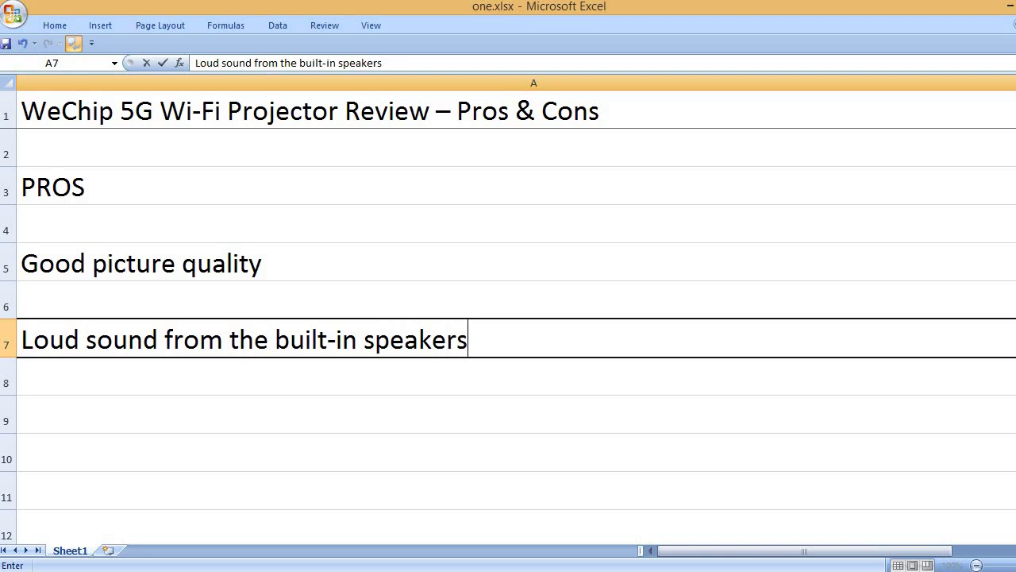
pyautogui.press('Return')
pyautogui.press('Return')
pyautogui.write('Reasonable')
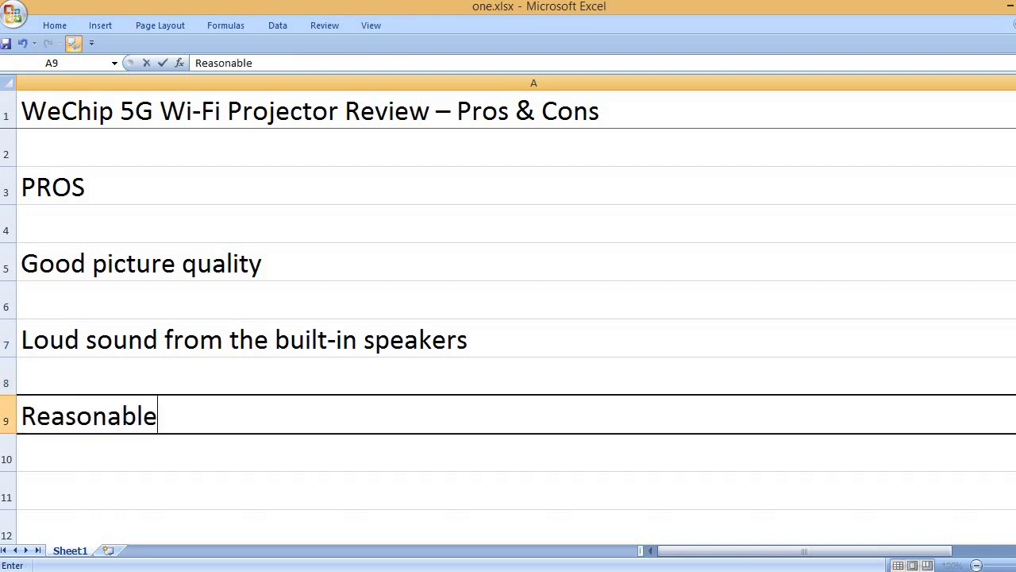
pyautogui.write(' price')
# Add 'bluetooth and Wi-Fi connectivity options' and 'An easy to adjust projector', and begin 'Large screen size' in A15
pyautogui.press('Return')
pyautogui.press('Return')
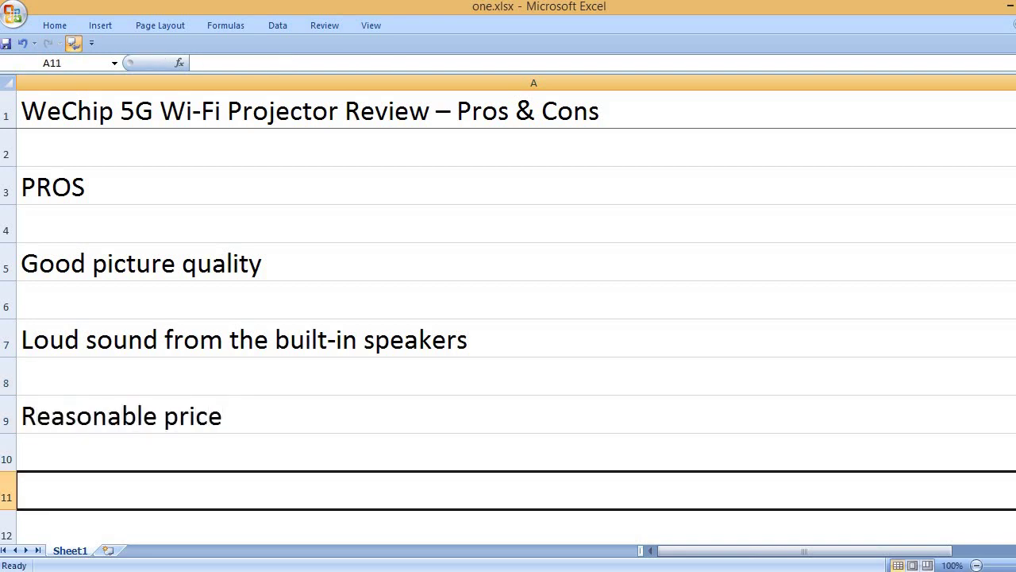
pyautogui.write('bluetooth and ')
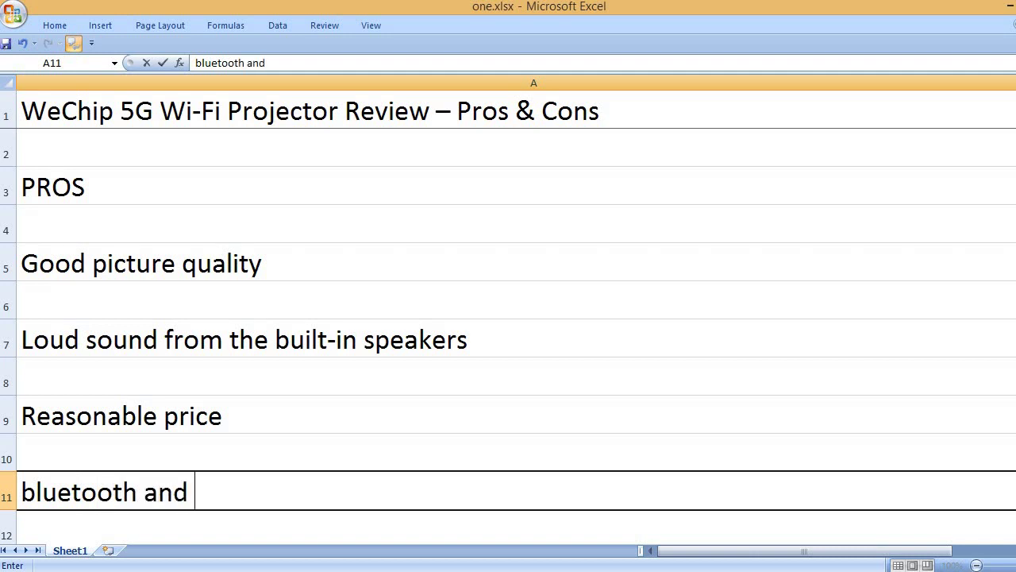
pyautogui.write('Wi-Fi')
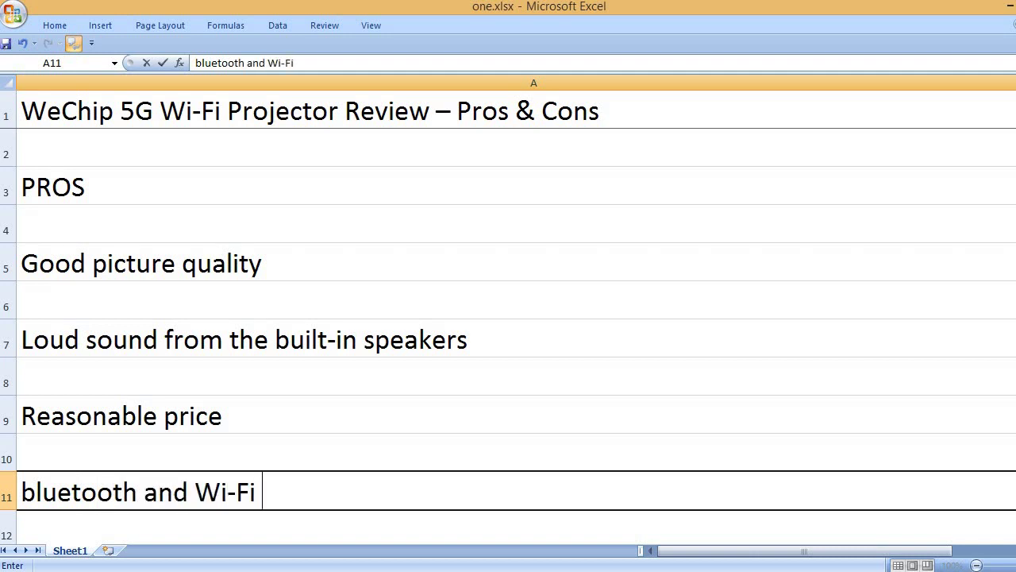
pyautogui.write(' connectivity')
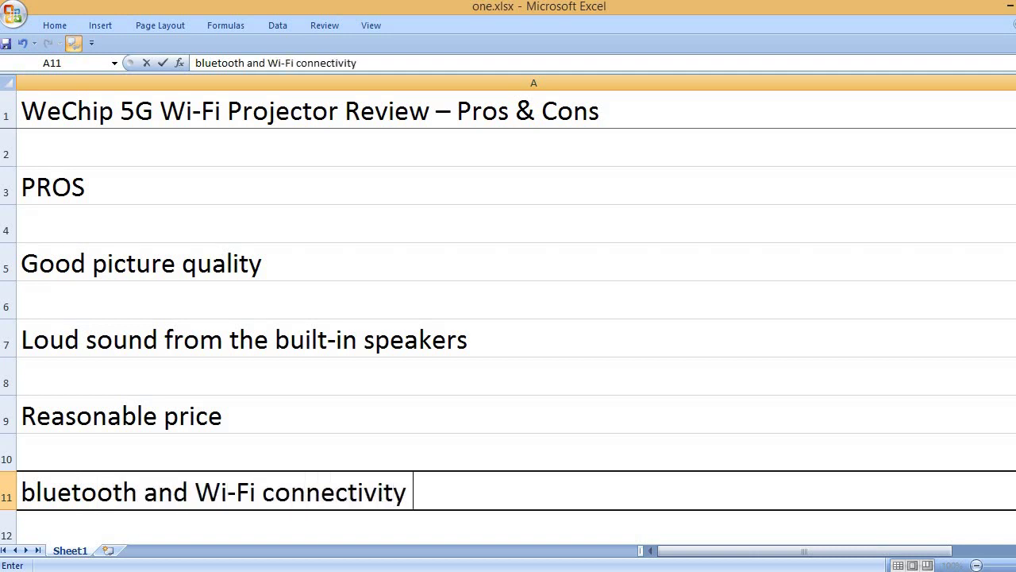
pyautogui.write(' options')
pyautogui.press('Return')
pyautogui.press('Return')
pyautogui.write('An')
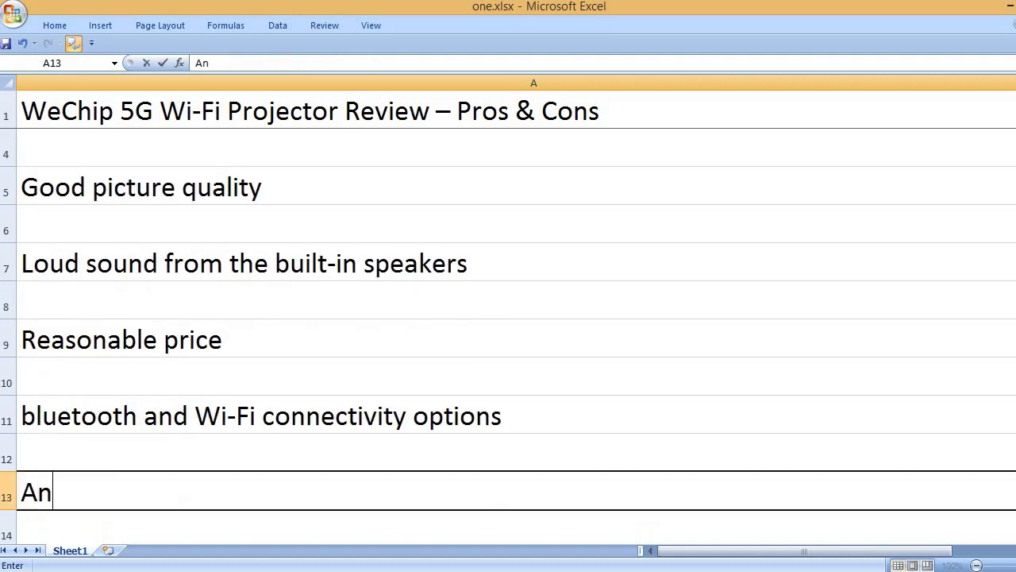
pyautogui.write(' easy ')
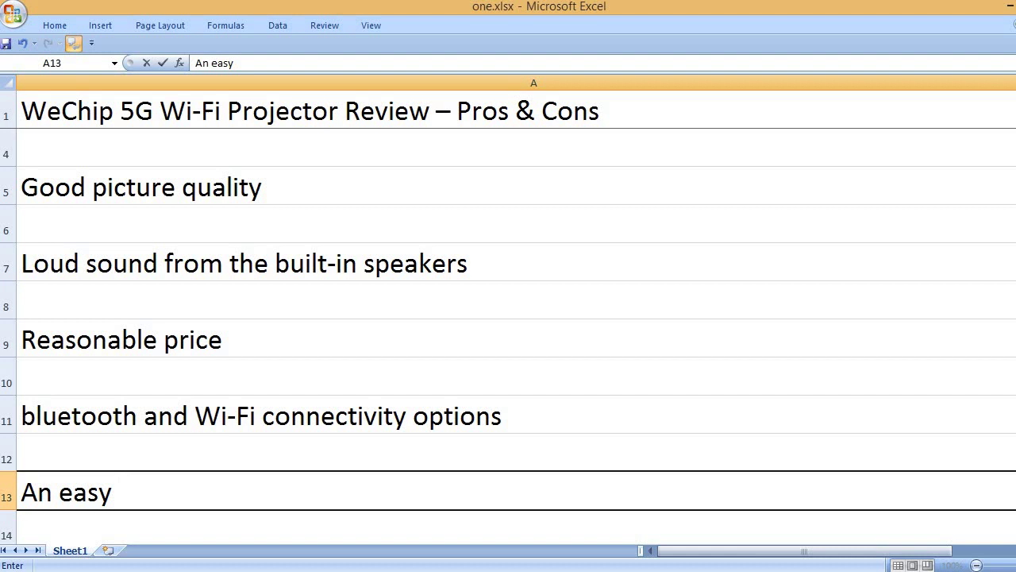
pyautogui.write('to adjus')
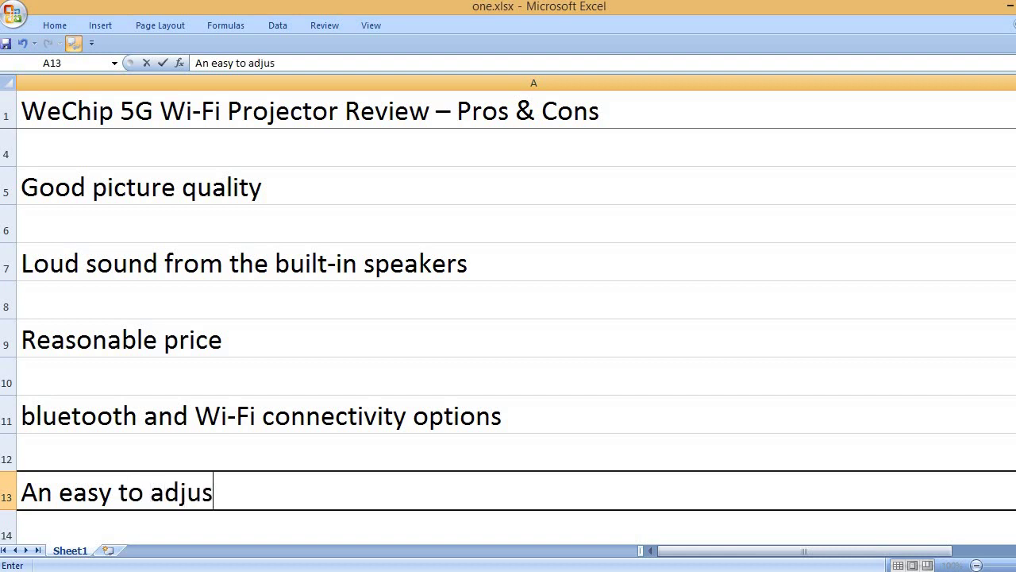
pyautogui.write('t projector')
pyautogui.press('Return')
pyautogui.press('Return')
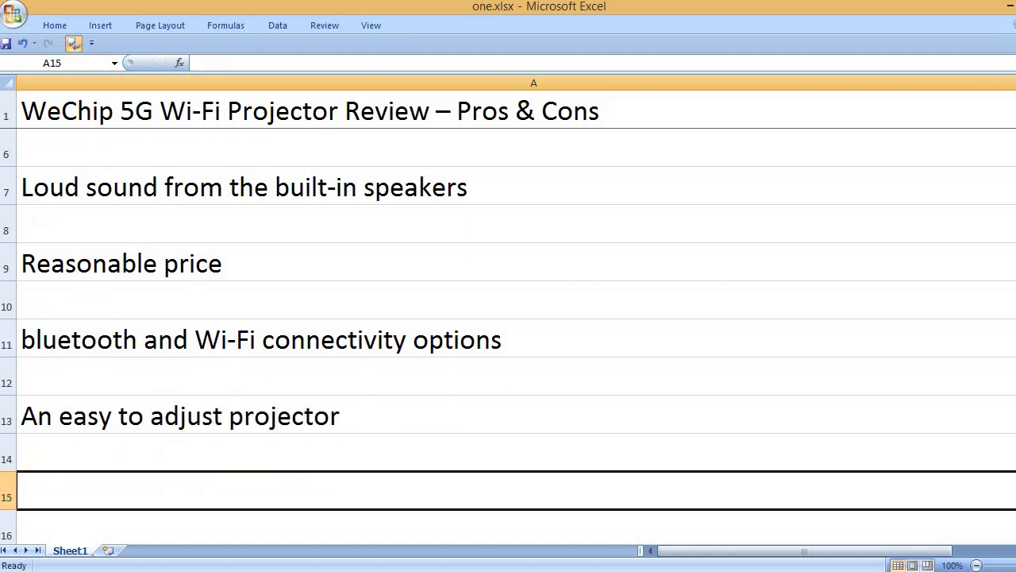
pyautogui.write('Large sc')
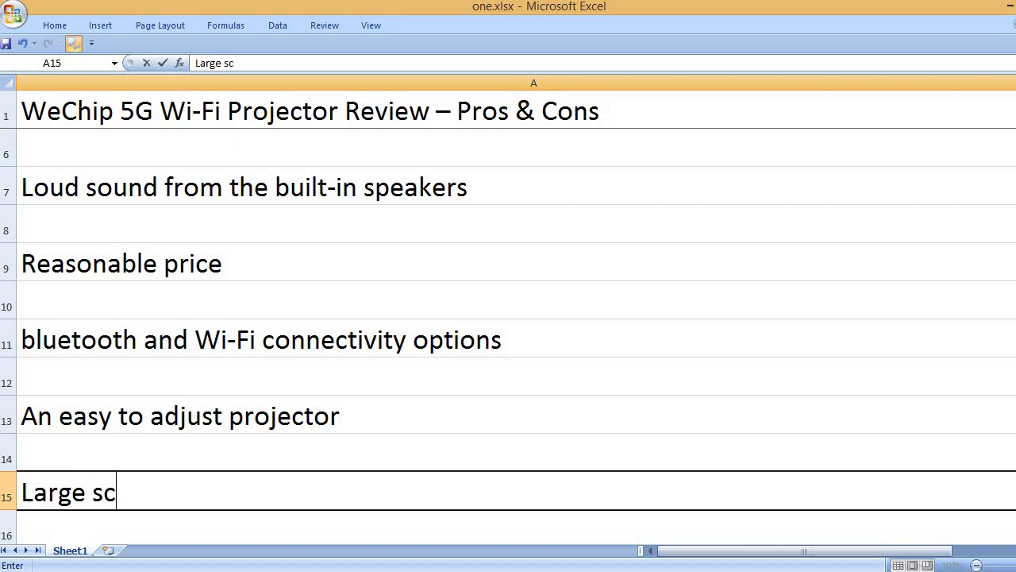
pyautogui.write('reen siz')
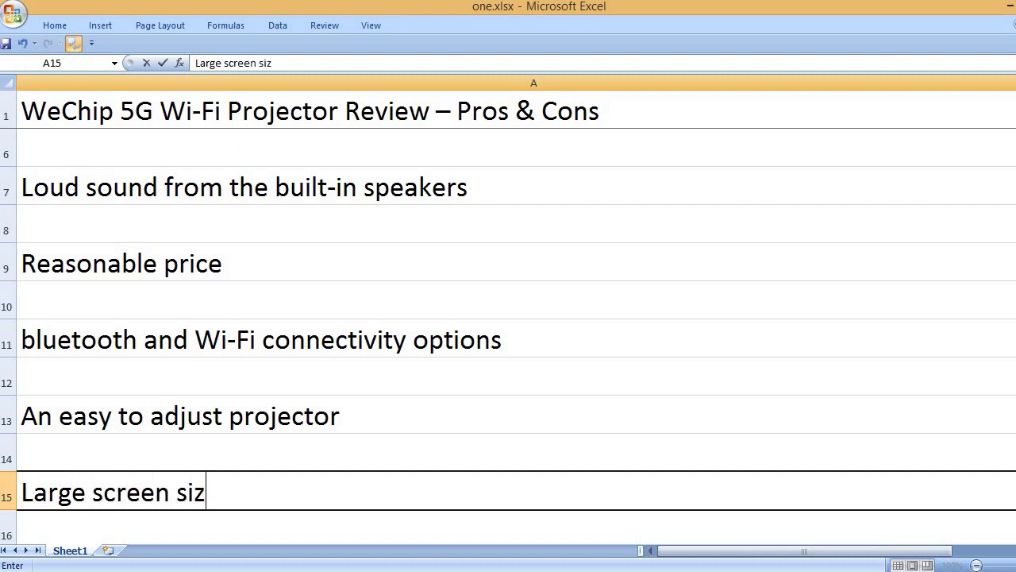
pyautogui.write('e')
# Add 'External speaker connection via Bluetooth is very easy.' and 'Very good 10-watt speakers with good bass' in A19
pyautogui.press('Return')
pyautogui.press('Return')
pyautogui.write('Ext')
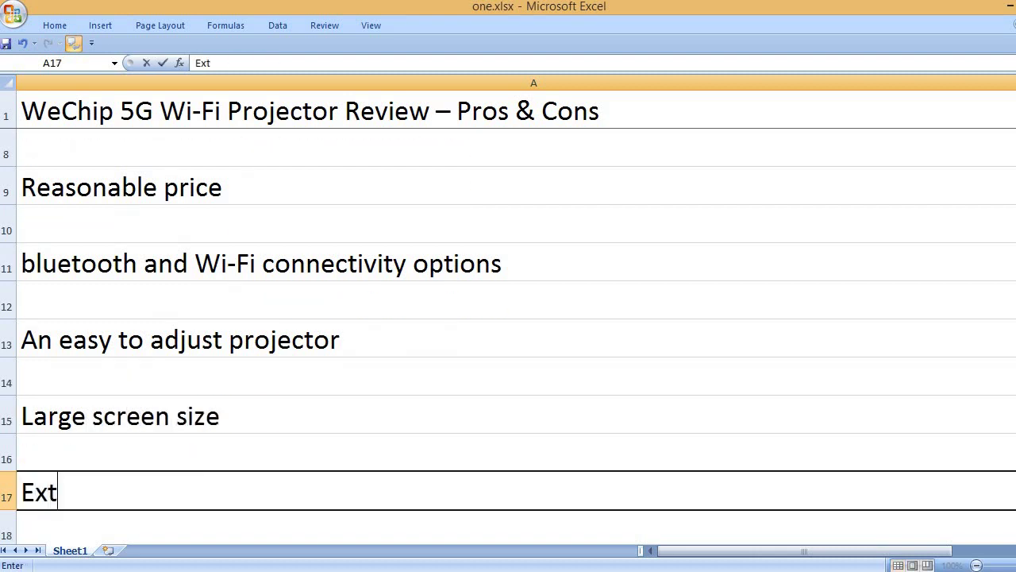
pyautogui.write('ernal speaker ')
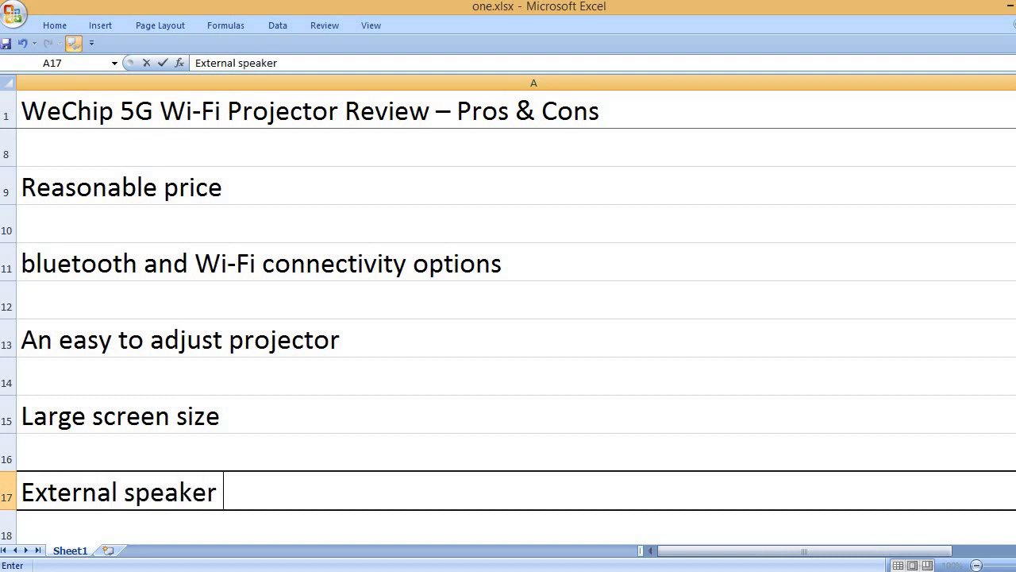
pyautogui.write('connection vi')
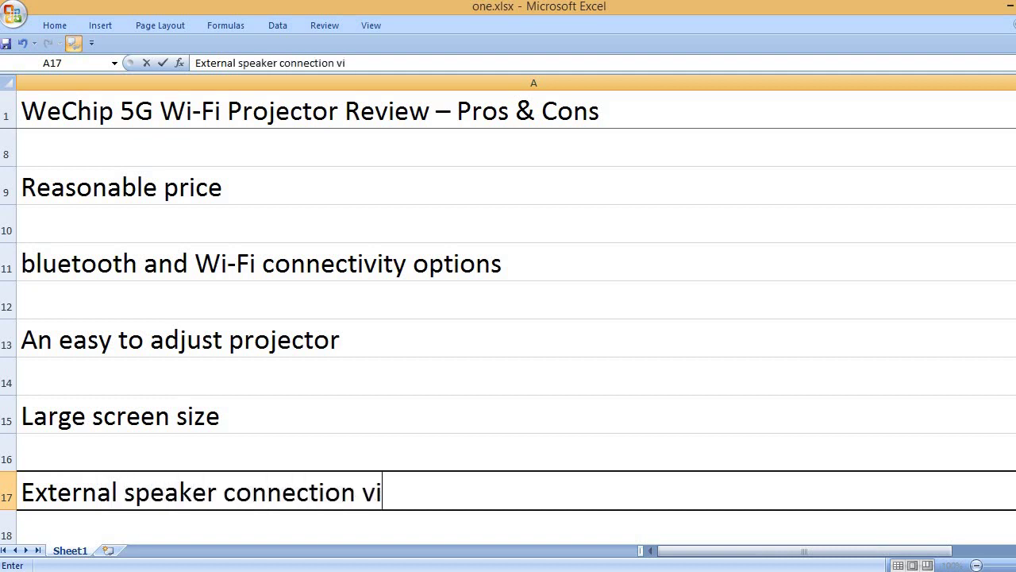
pyautogui.write('a Bluetooth is v')
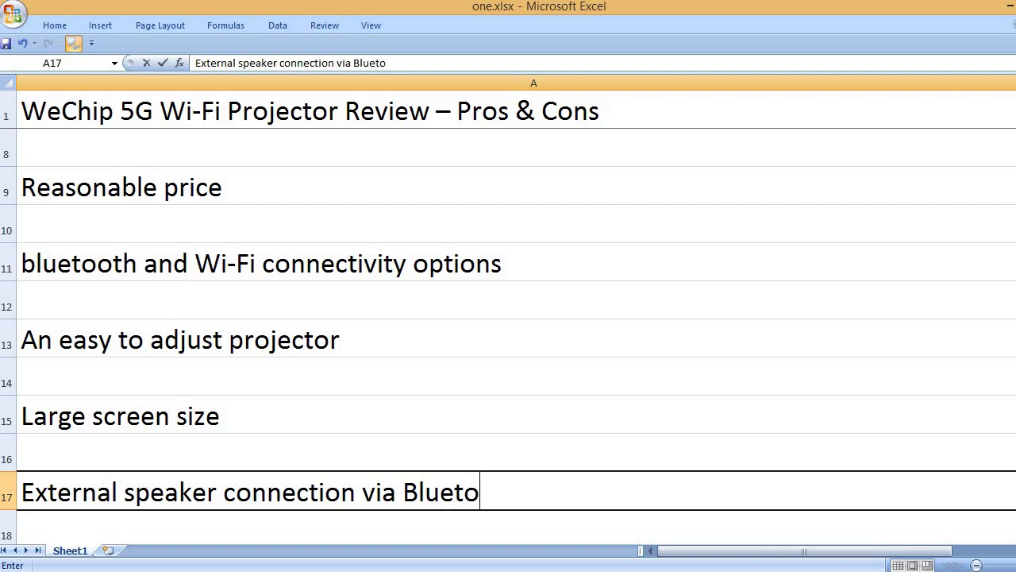
pyautogui.write('ery easy.')
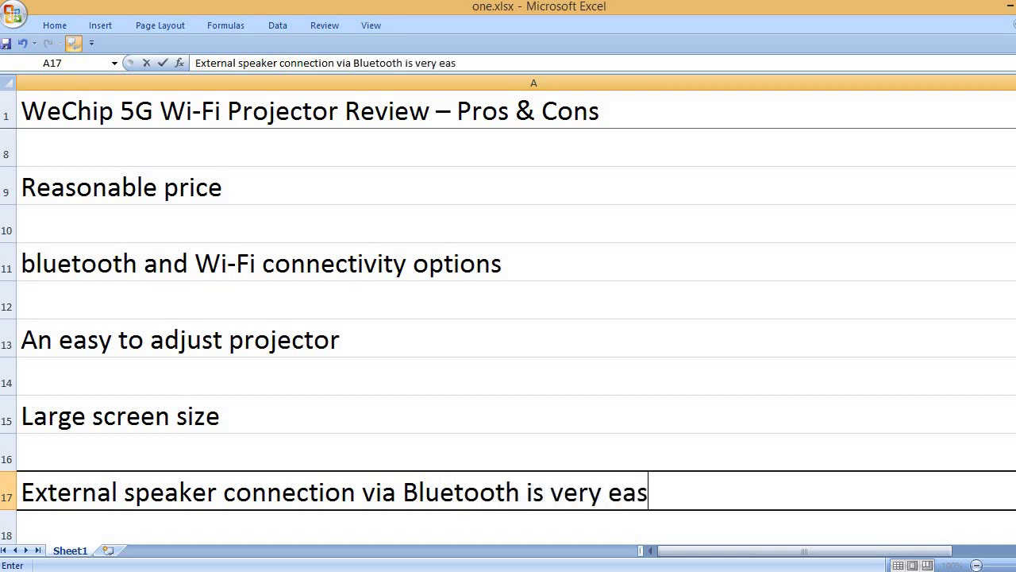
pyautogui.press('Return')
pyautogui.press('Return')
pyautogui.write('Very ')
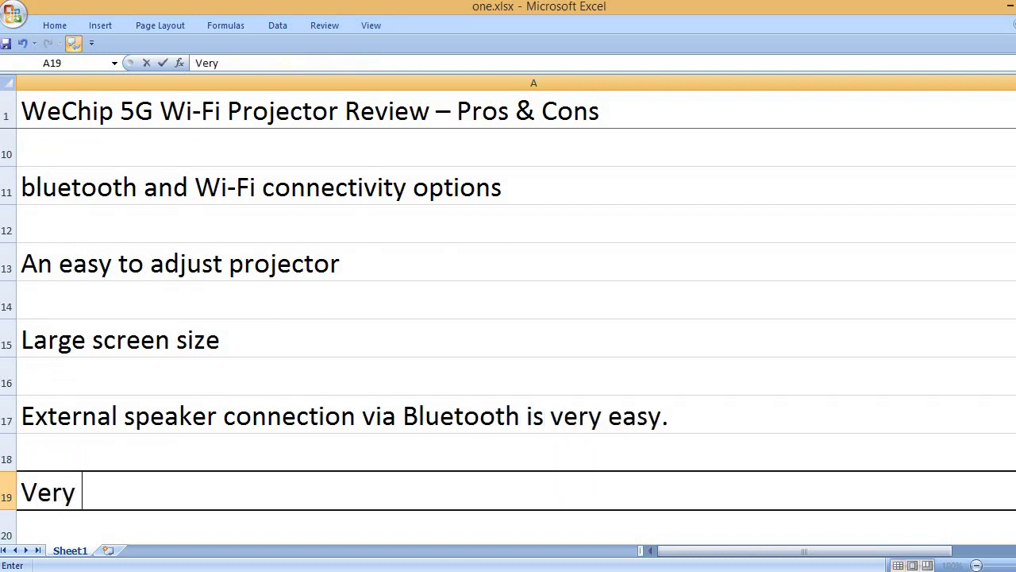
pyautogui.write('good 10')
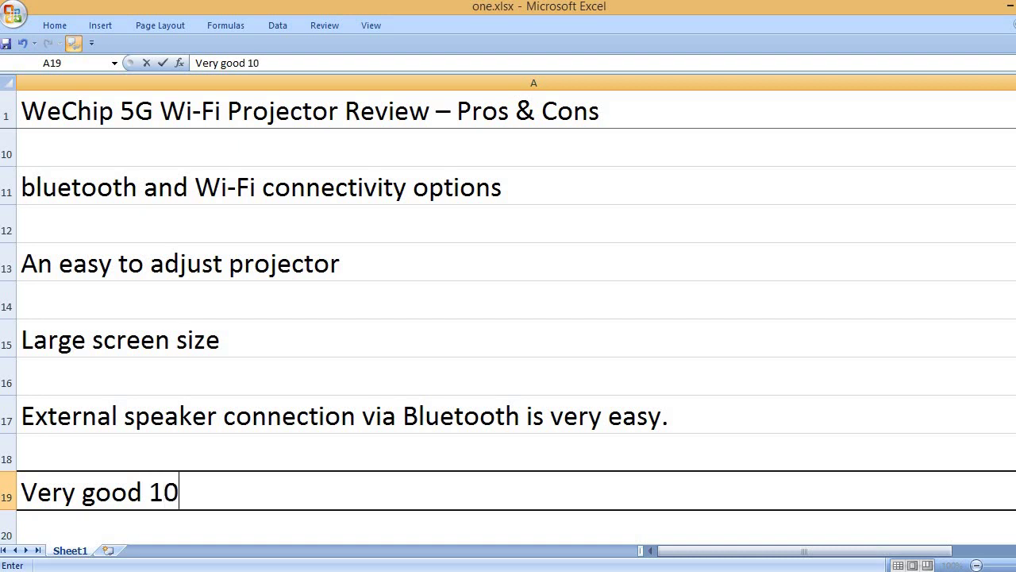
pyautogui.write('w ')
pyautogui.write('speaker')
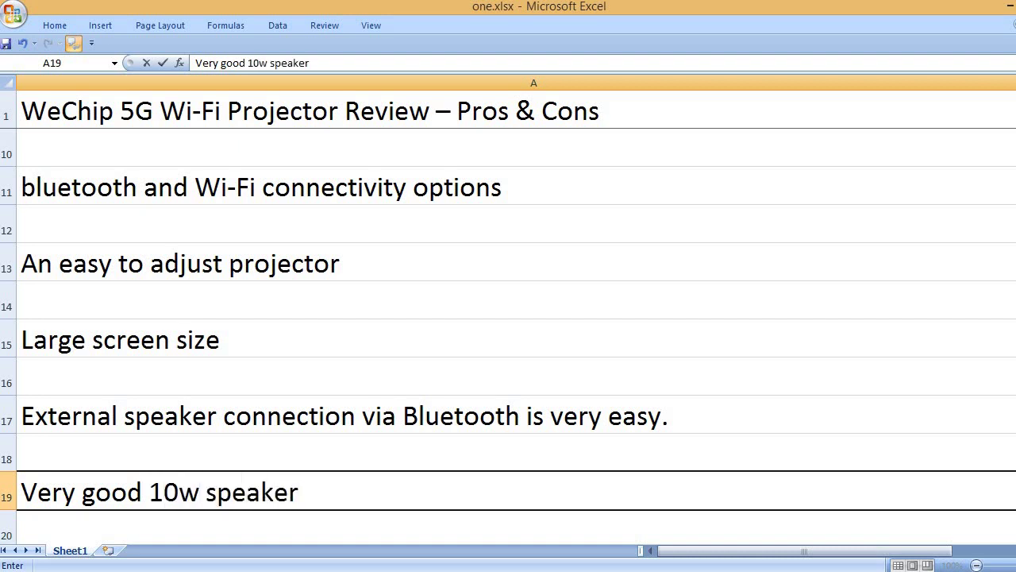
pyautogui.press('BackSpace')
pyautogui.press('BackSpace')
pyautogui.press('BackSpace')
pyautogui.press('BackSpace')
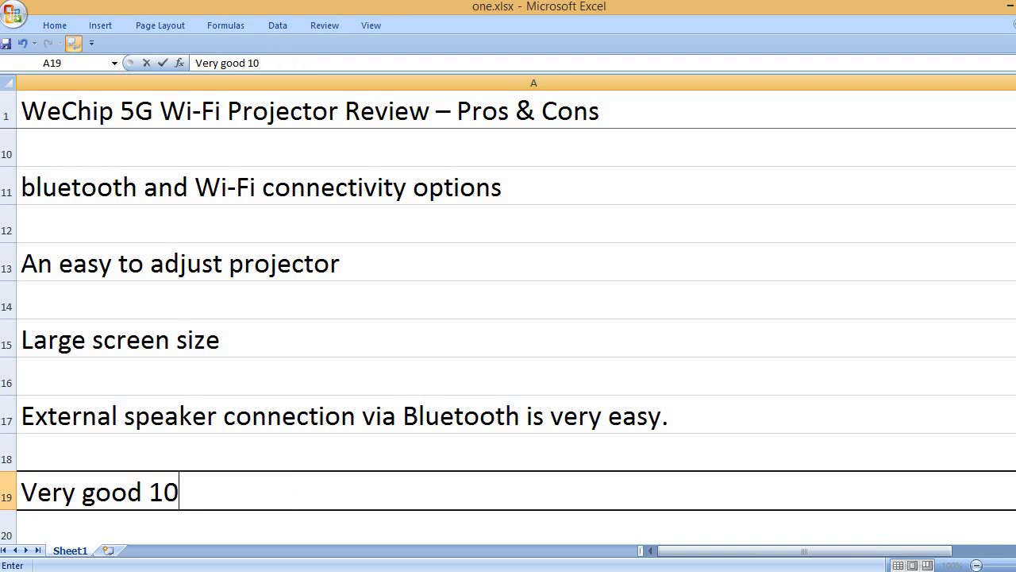
pyautogui.write('watt speakers wi')
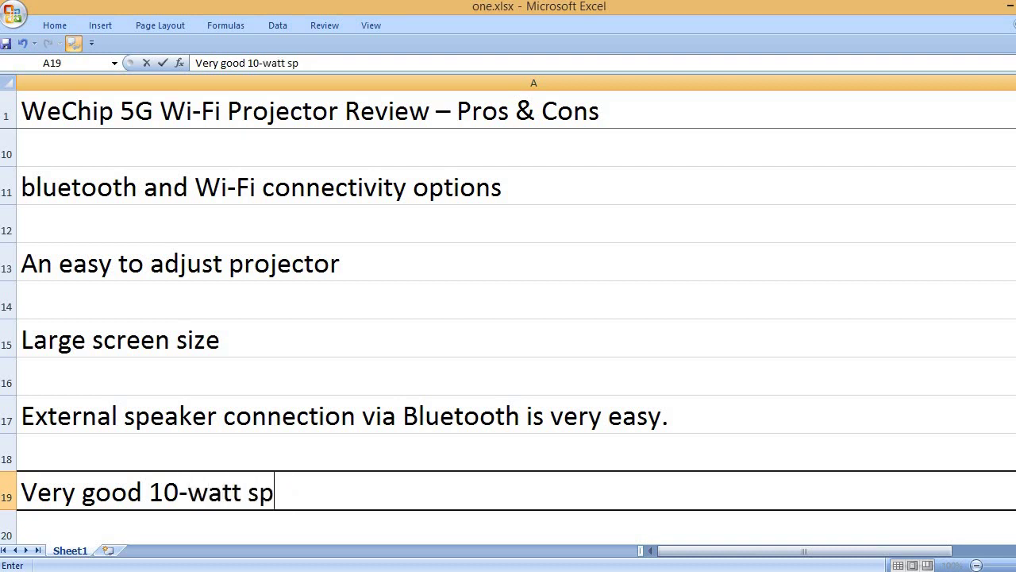
pyautogui.write('th good bass')
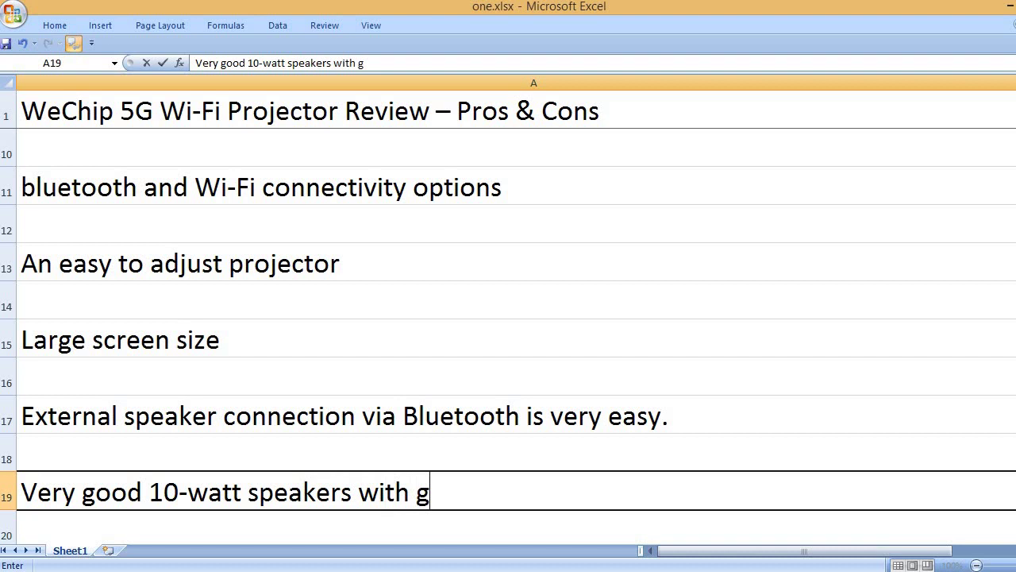
pyautogui.hotkey('ctrl', 'Return')
# Enter 'Quiet operation' in A21
pyautogui.press('Down')
pyautogui.press('Down')
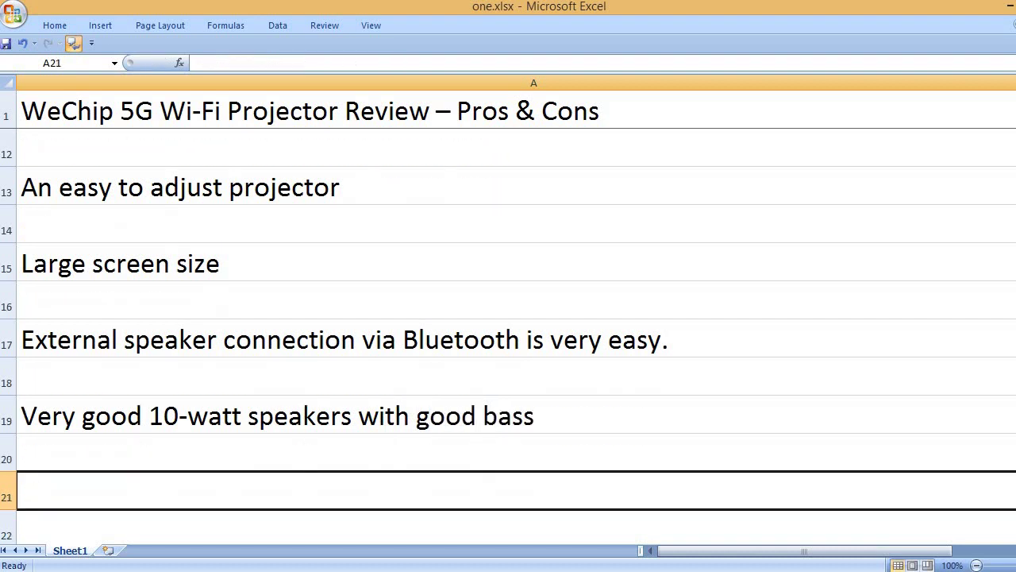
pyautogui.write('u')
pyautogui.press('BackSpace')
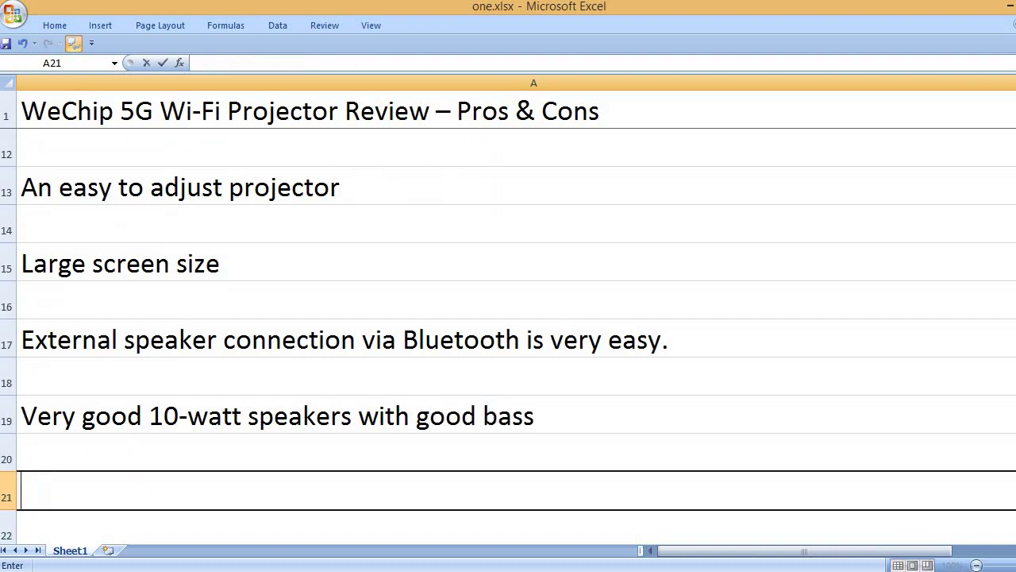
pyautogui.write('Quiet operation')
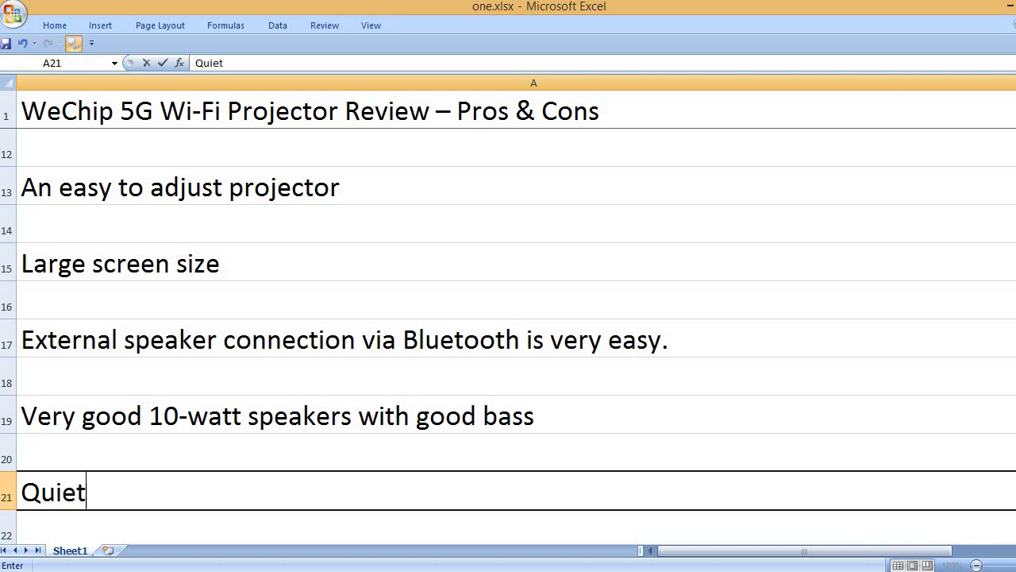
# Enter CONS in A23 with 'It has a bit focus distortion.' and 'Low brightness, so only good for a dark environment'
pyautogui.press('Down')
pyautogui.press('Down')
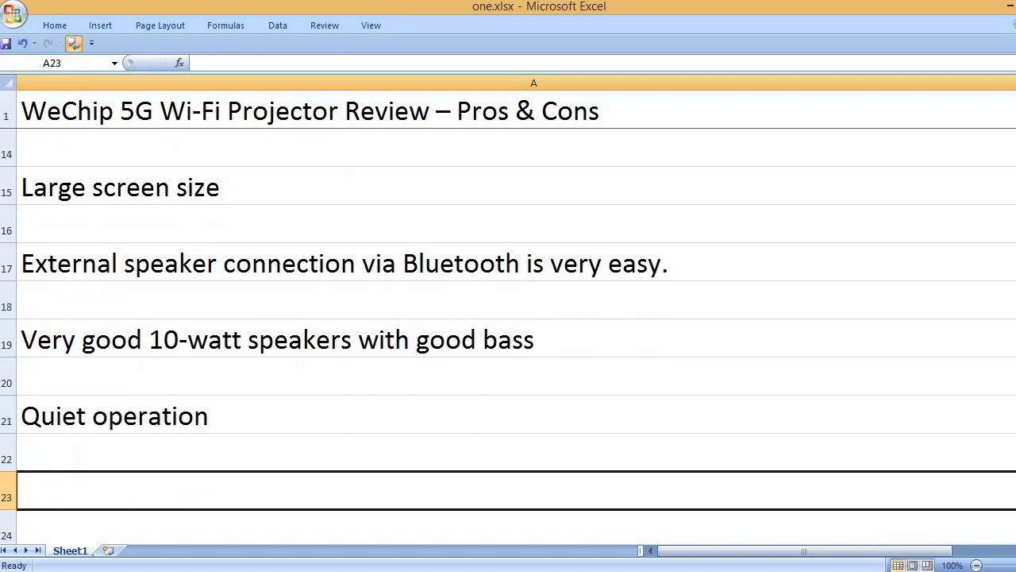
pyautogui.write('CONS')
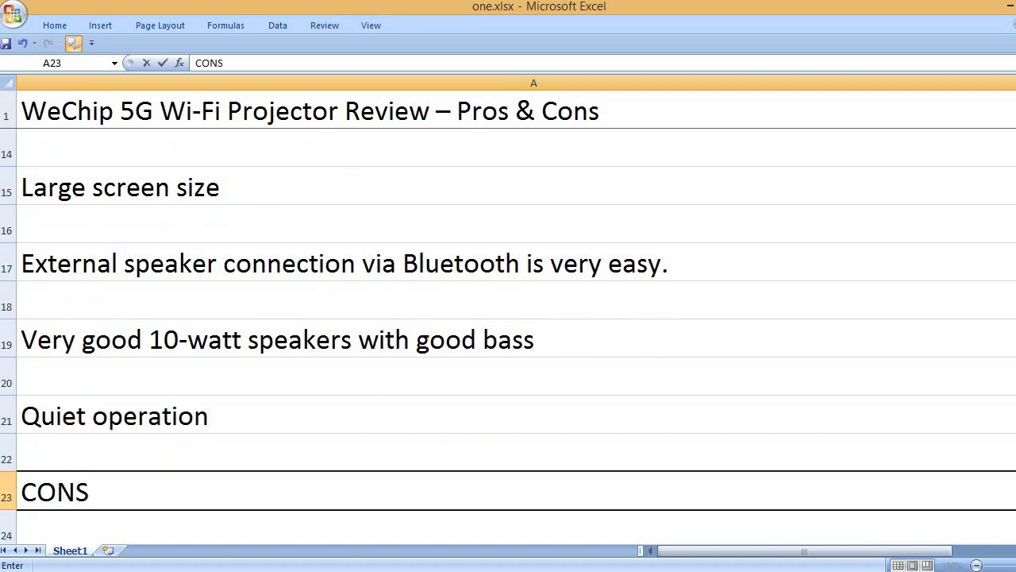
pyautogui.press('Down')
pyautogui.press('Down')
pyautogui.write('It has a bi')
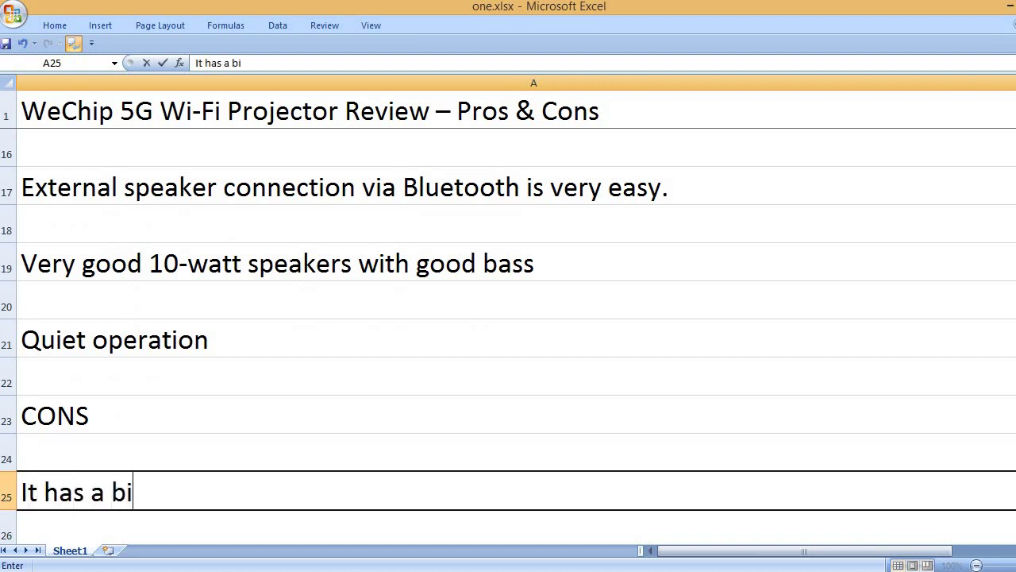
pyautogui.write('t focus dist')
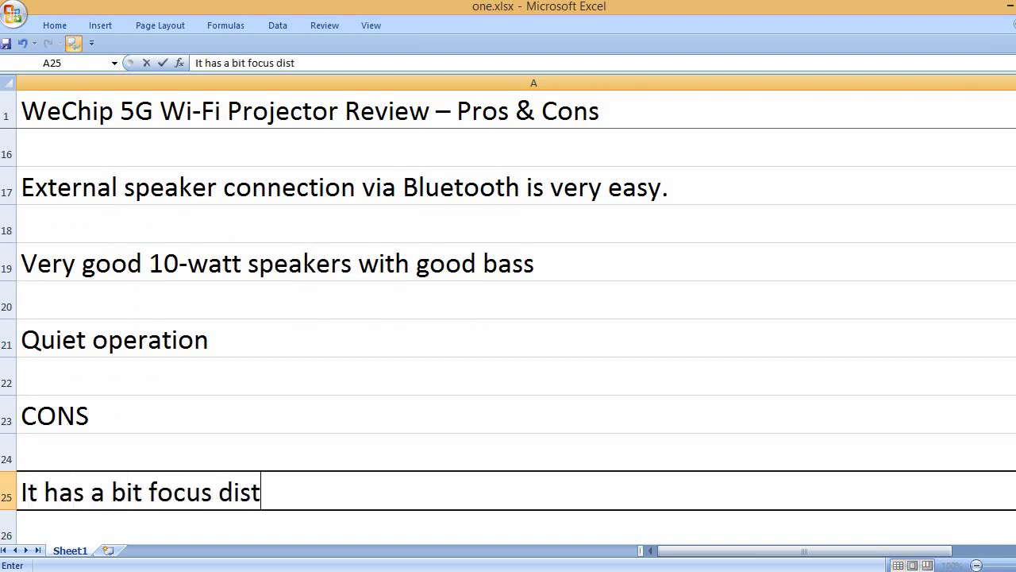
pyautogui.write('ortion.')
pyautogui.press('Down')
pyautogui.press('Down')
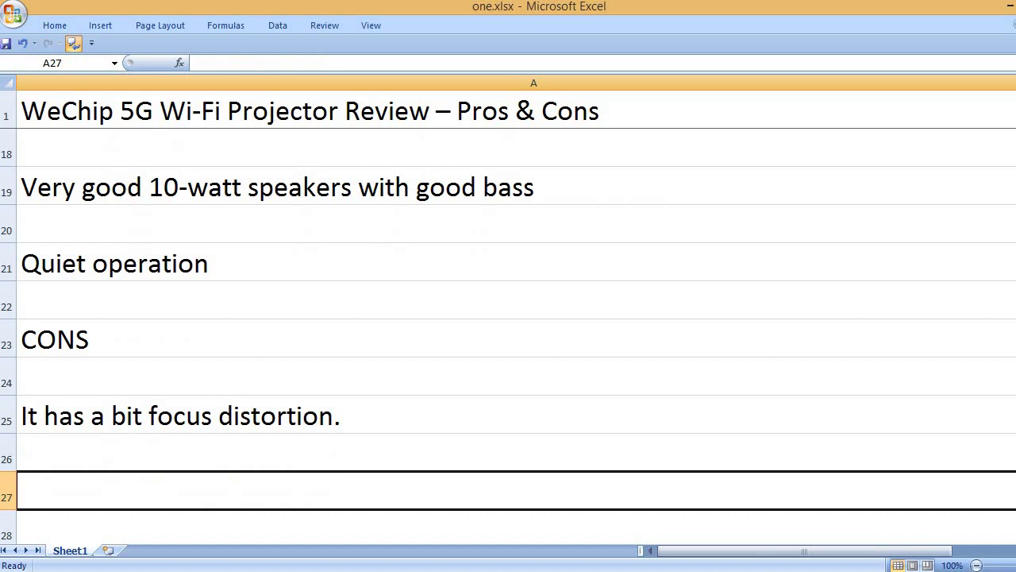
pyautogui.write('Low brigh')
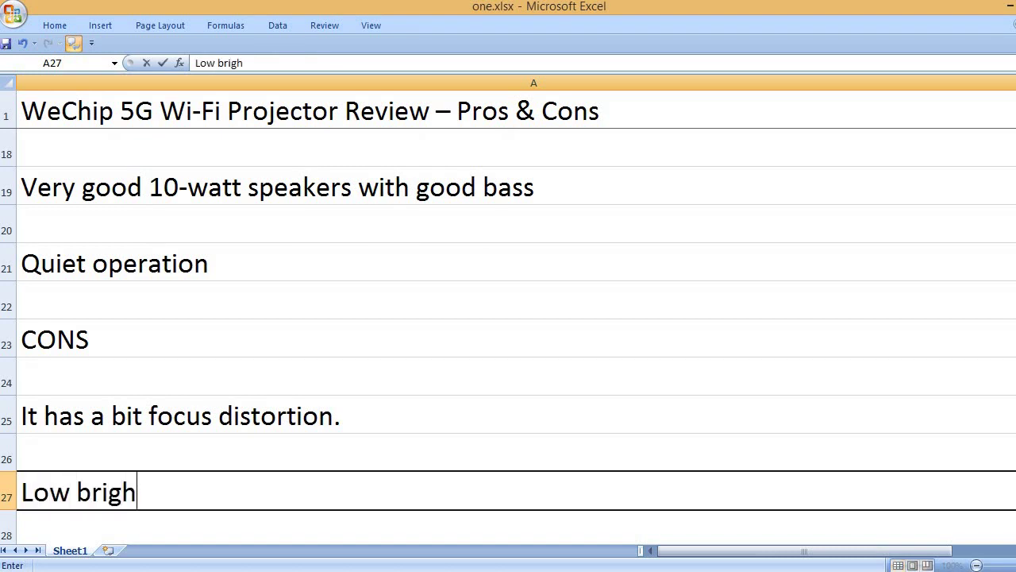
pyautogui.write('tness, so o')
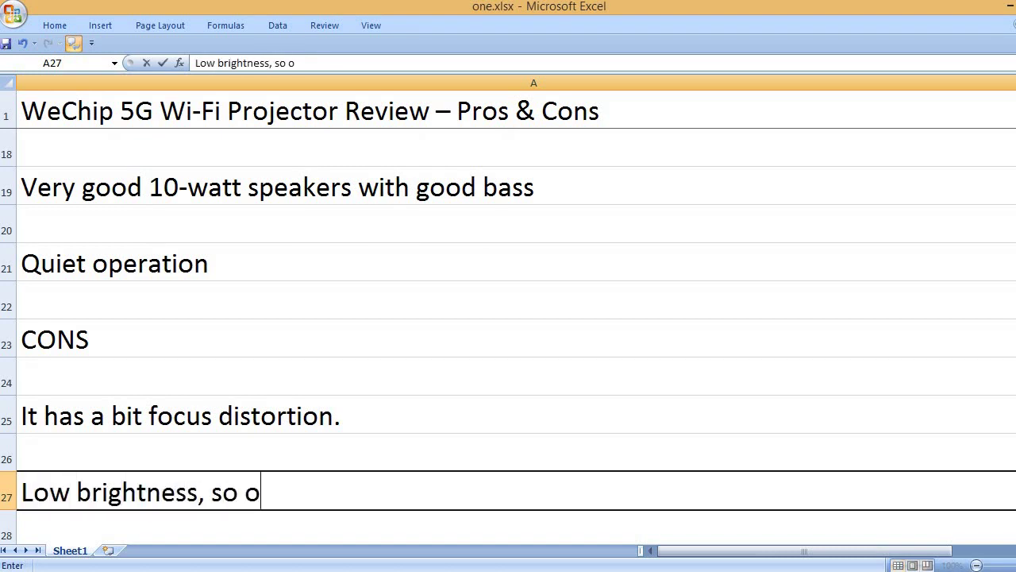
pyautogui.write('nly good fo')
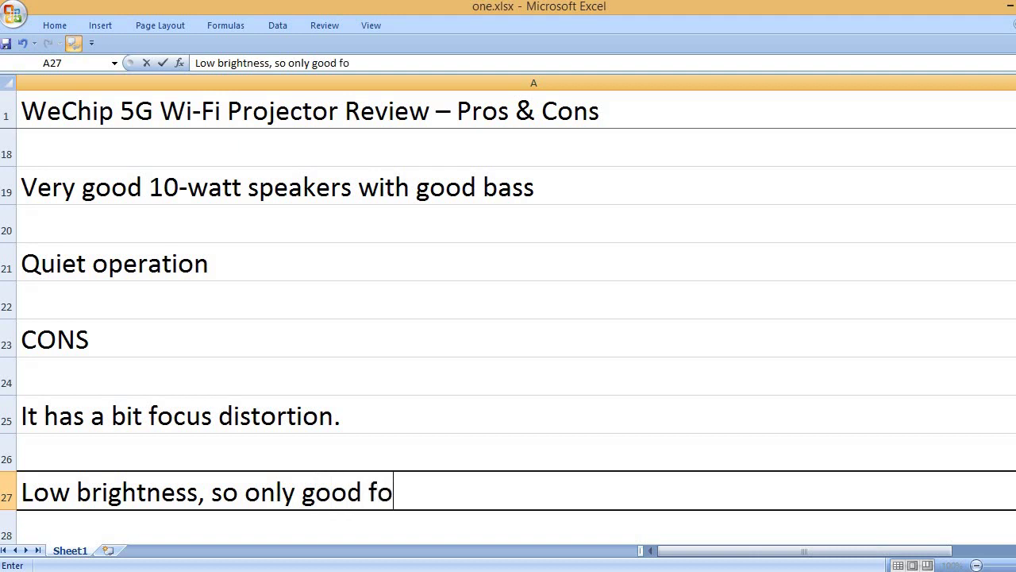
pyautogui.write('r a dark environm')
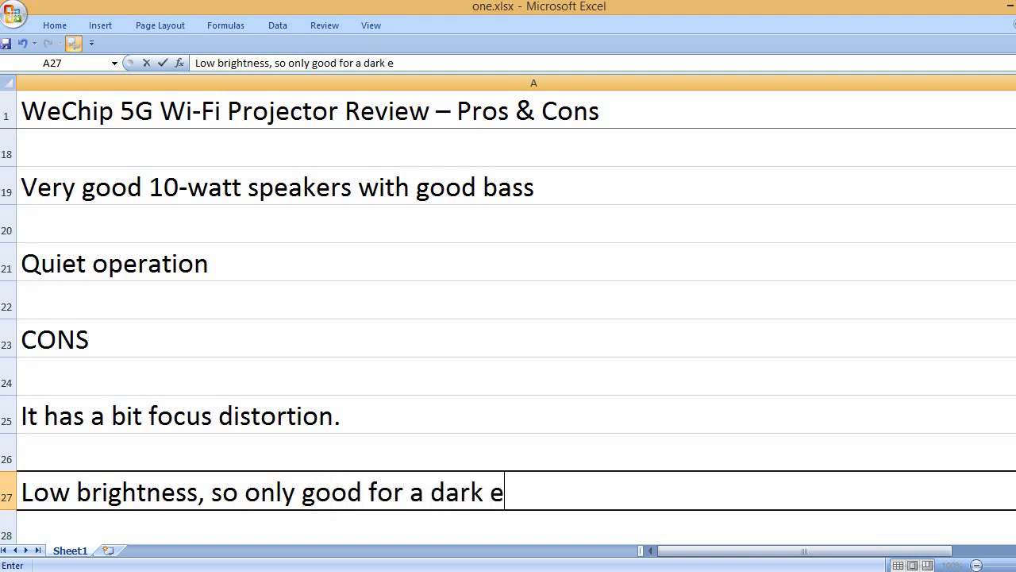
pyautogui.write('ent')
pyautogui.press('Return')
pyautogui.press('Return')
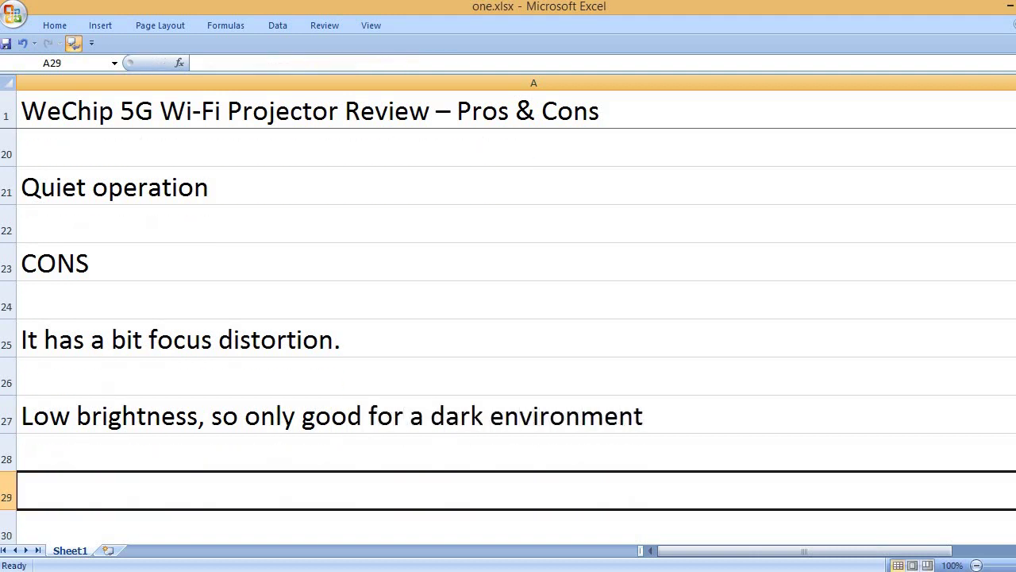
# Add KEY FEATURES with Native 1080p resolution, 4k support resolution, 12000 lumens brightness and 10000 is to 1 contrast ratio
pyautogui.write('KEY FEATURES')
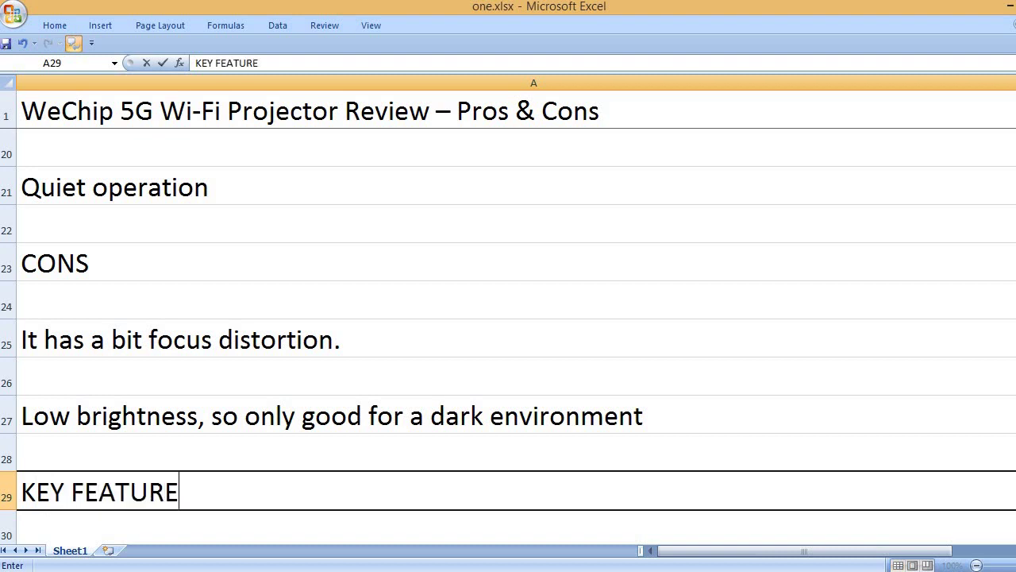
pyautogui.press('Return')
pyautogui.press('Return')
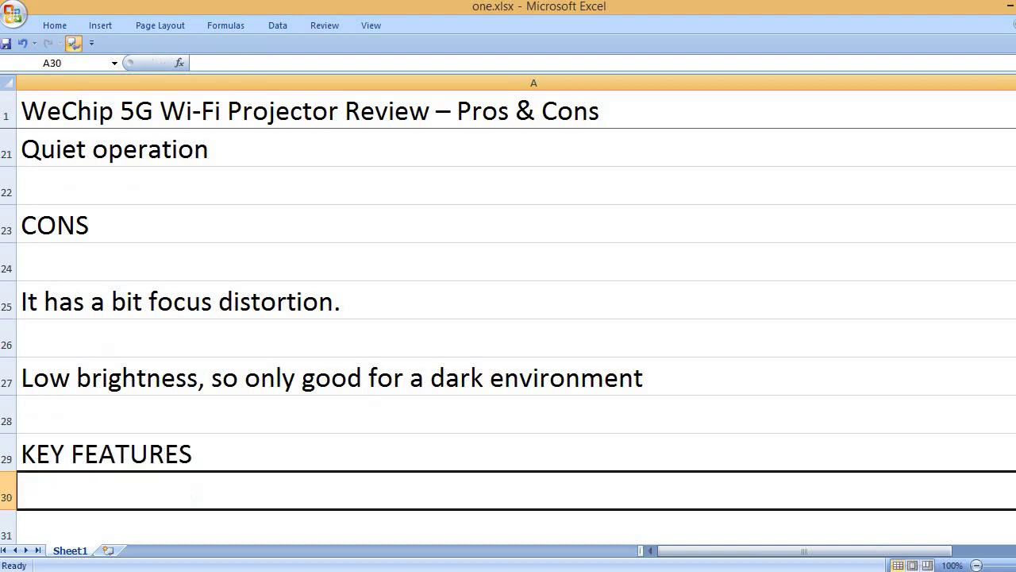
pyautogui.write('nATIVE 1080')
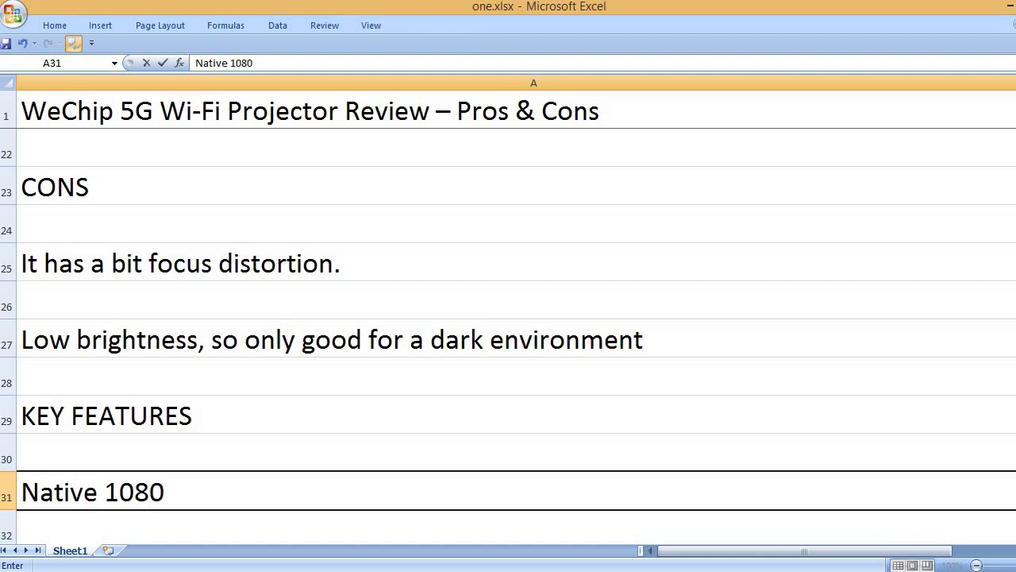
pyautogui.write('p resolution')
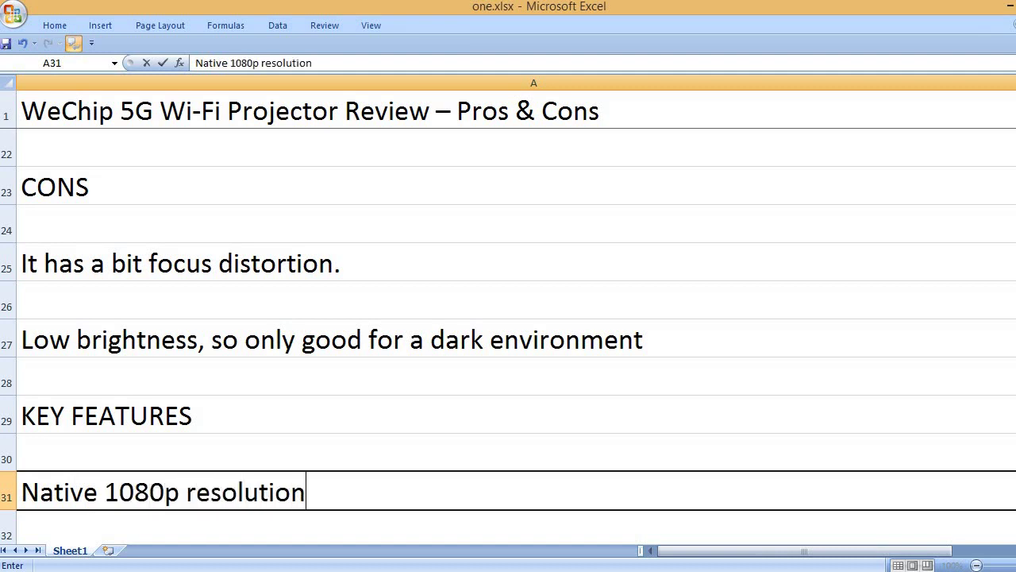
pyautogui.press('Return')
pyautogui.press('Return')
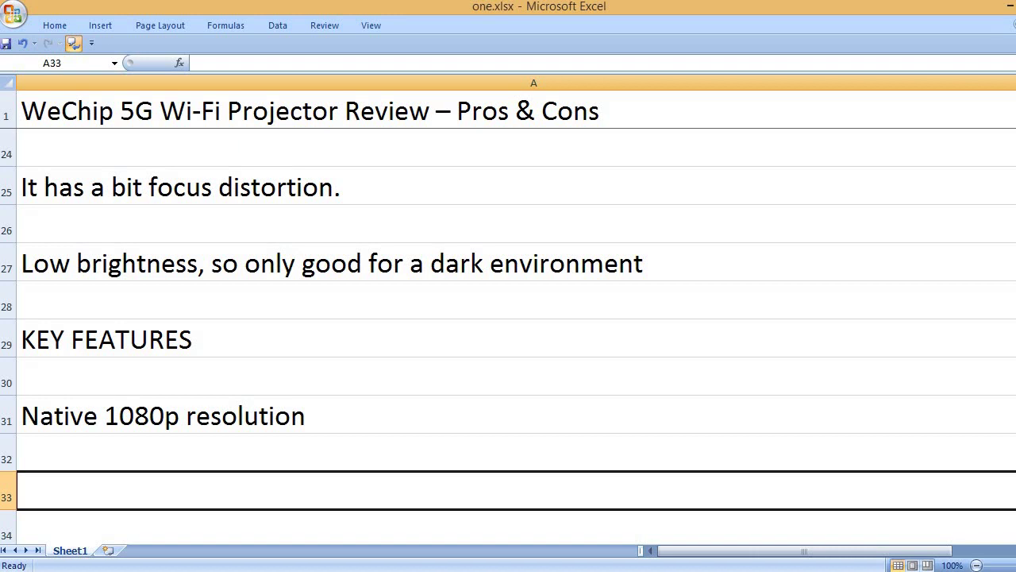
pyautogui.write('4k support reso')
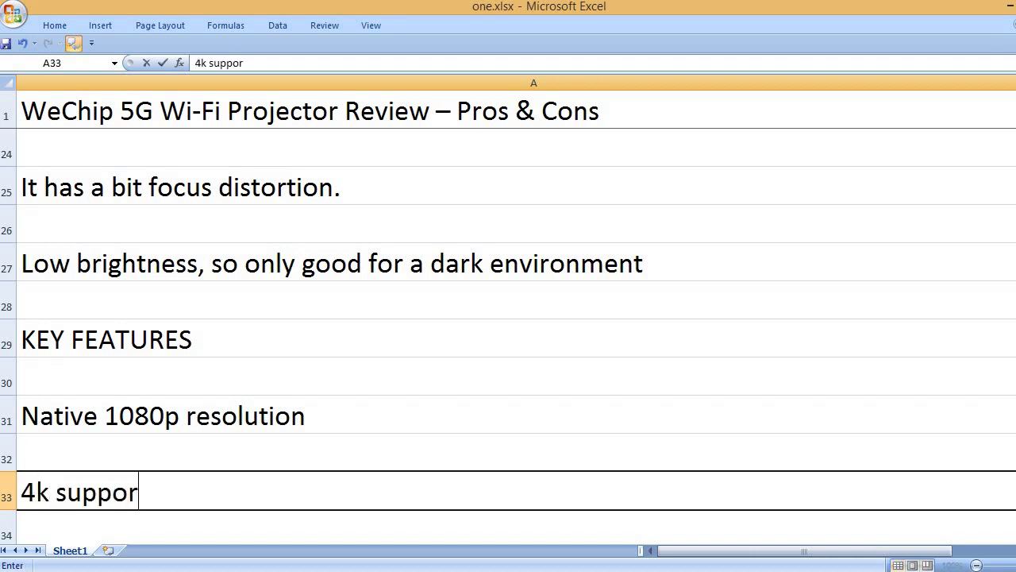
pyautogui.write('lution')
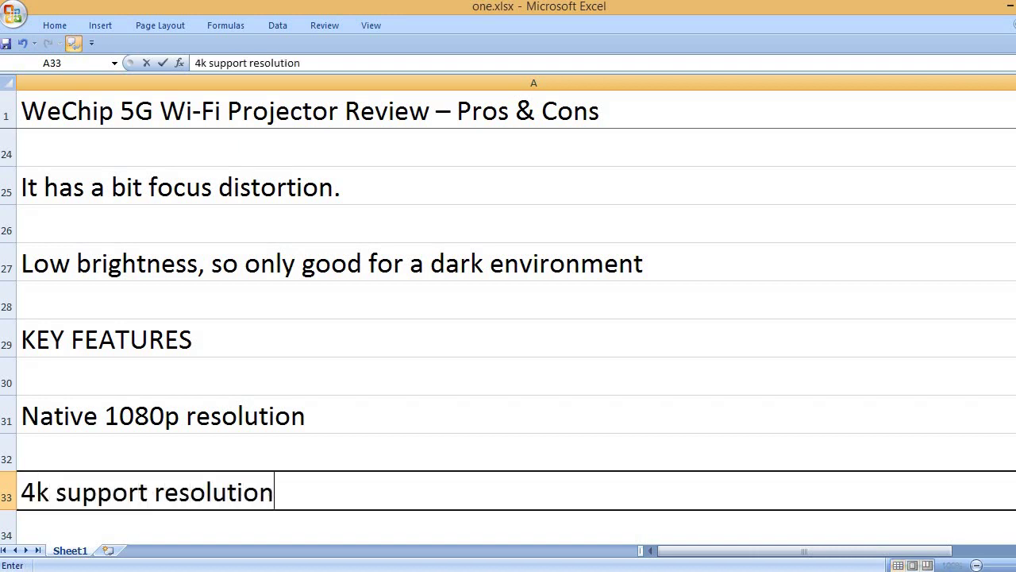
pyautogui.press('Return')
pyautogui.press('Return')
pyautogui.write('1200')
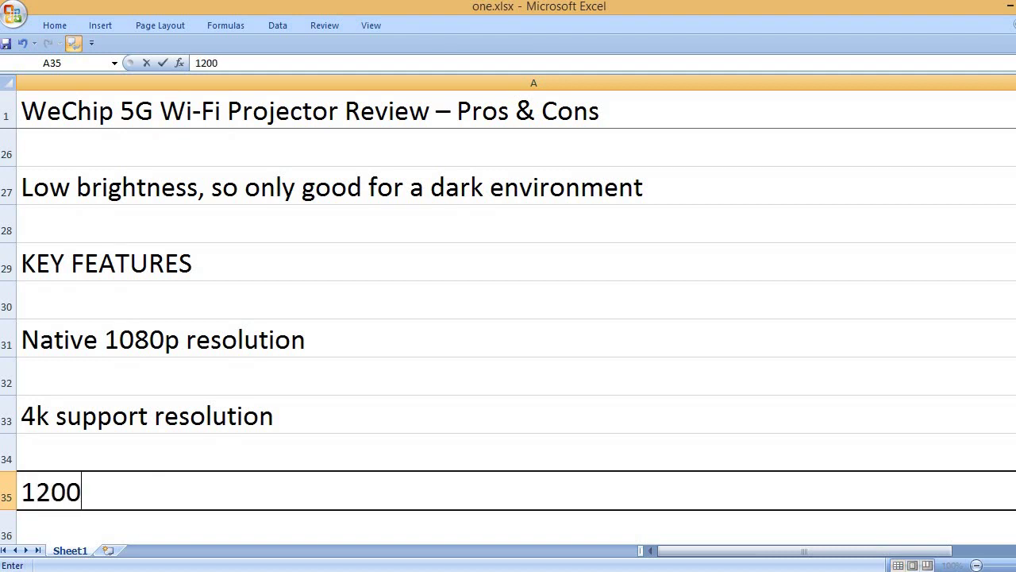
pyautogui.write('0 lumen')
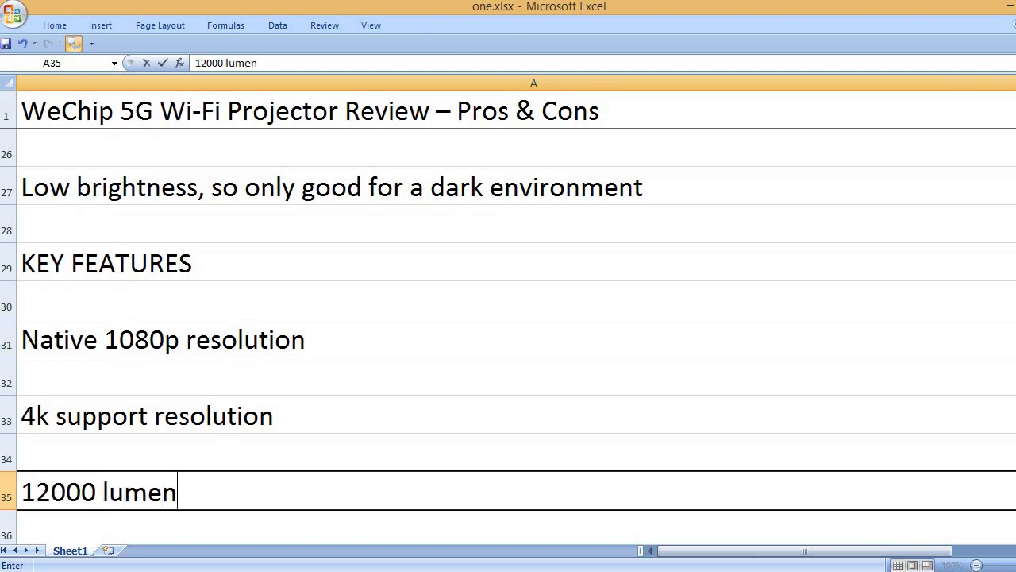
pyautogui.write('s brightness')
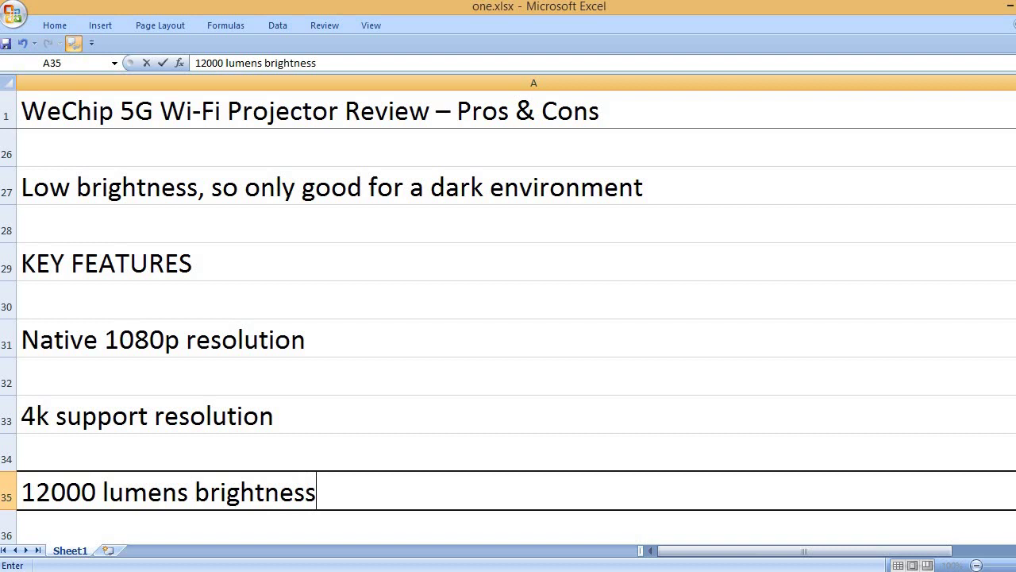
pyautogui.press('Return')
pyautogui.press('Return')
pyautogui.write('1000')
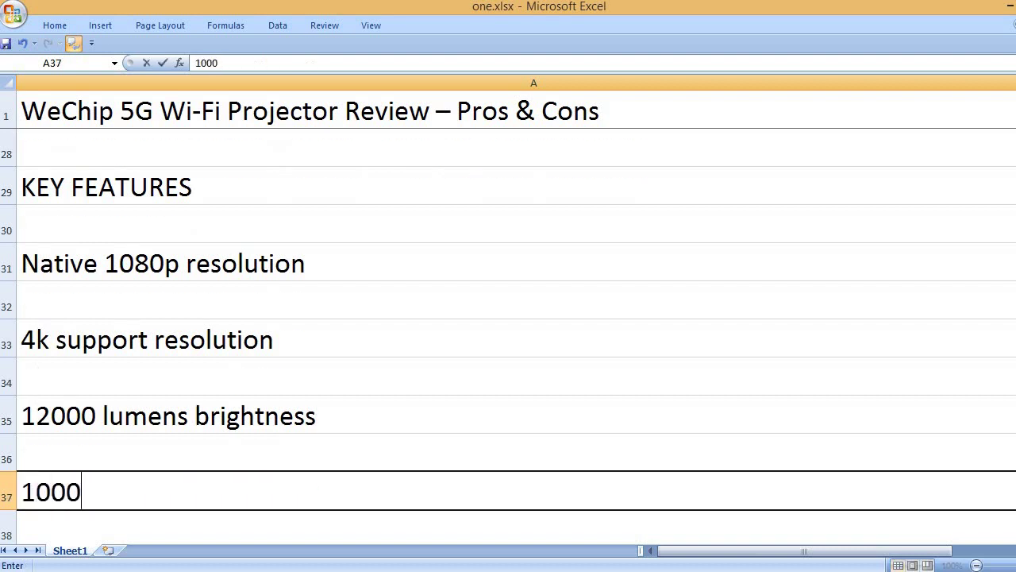
pyautogui.write('0 is to 1 ')
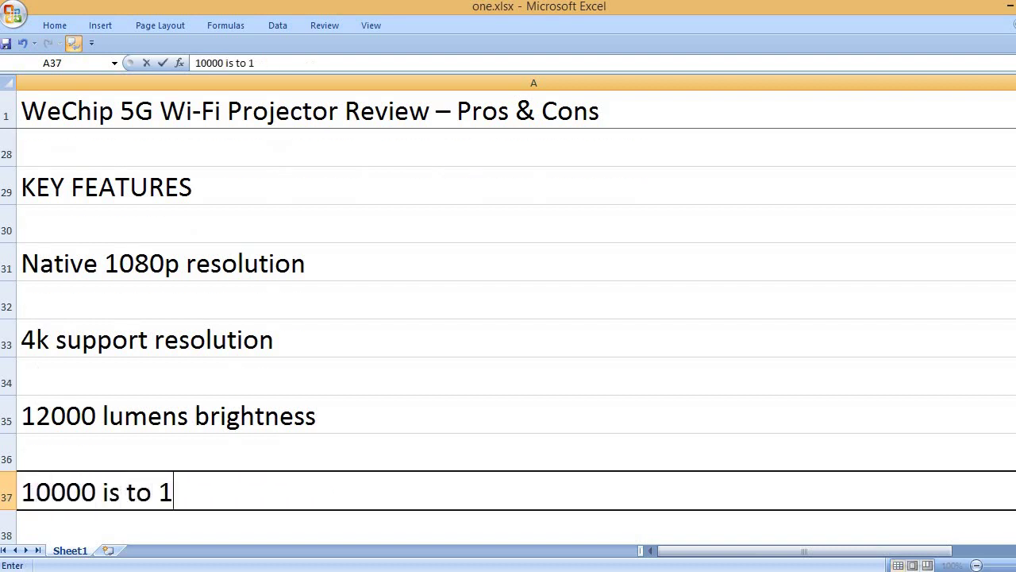
pyautogui.write('contrast ratio')
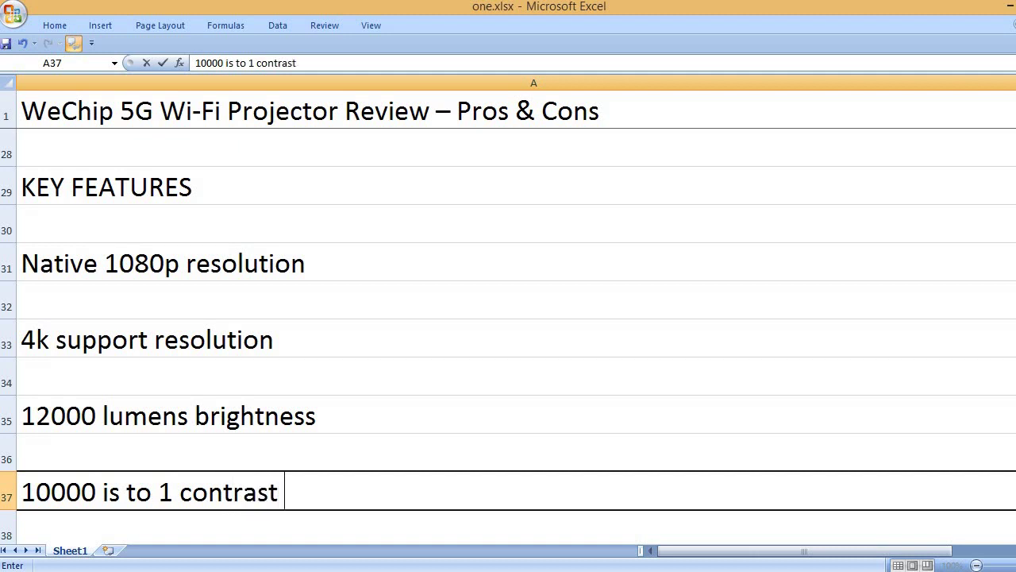
# Add features '300 inches maximum display size', 'Recommended use for indoor and outdoor projections' and '5G Wi-Fi capability'
pyautogui.press('Return')
pyautogui.press('Return')
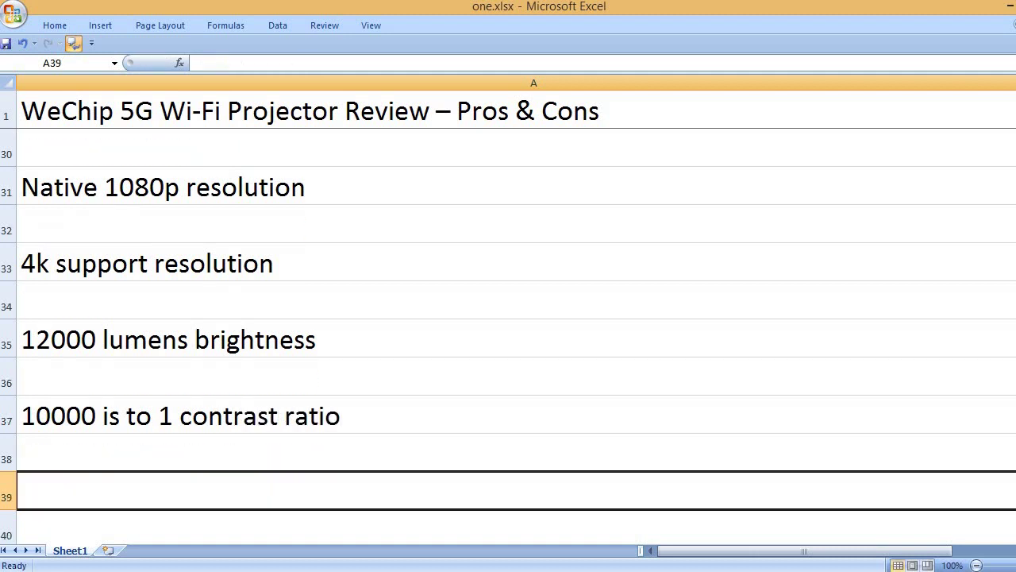
pyautogui.write('300')
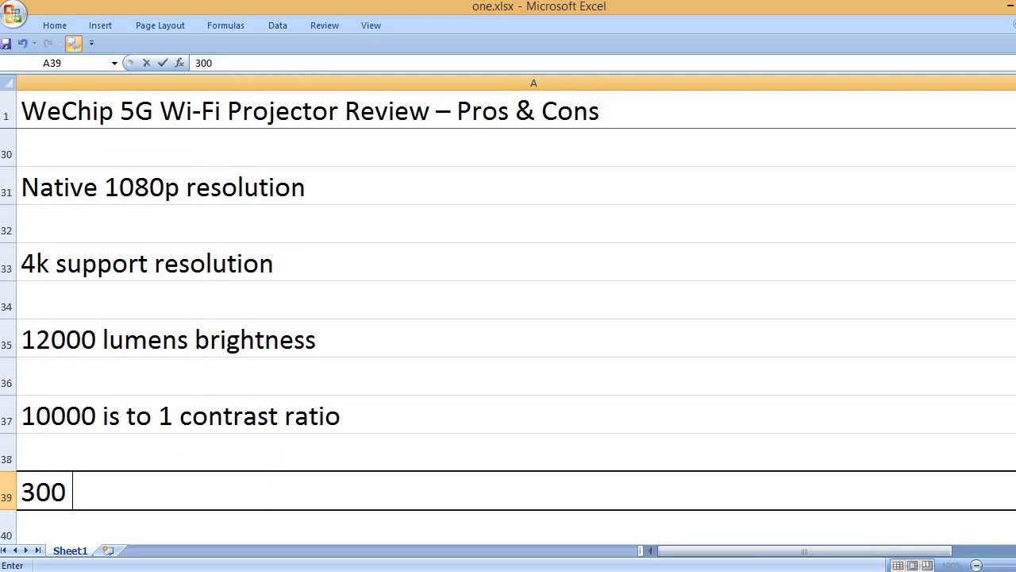
pyautogui.write(' inches maximum dis')
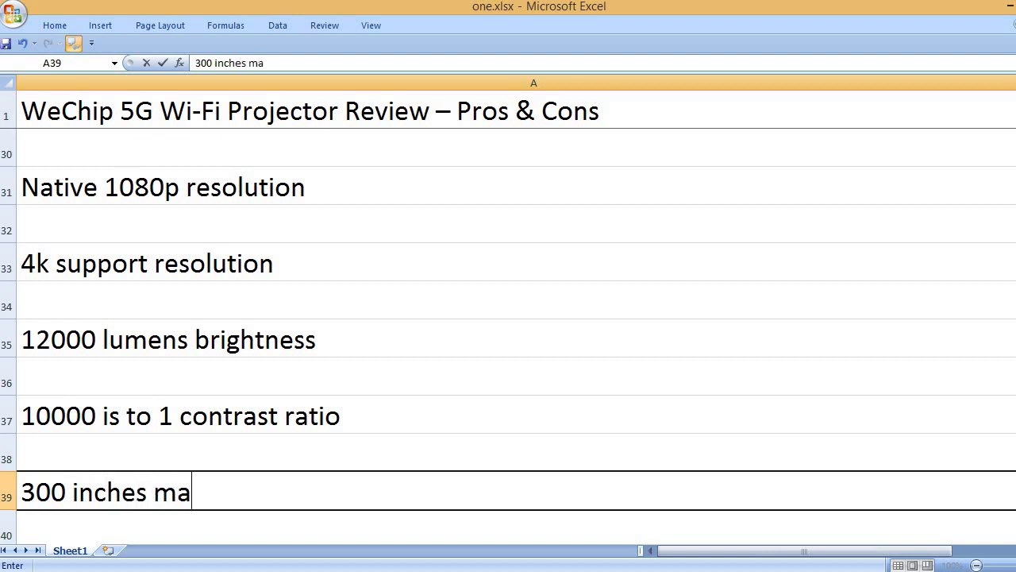
pyautogui.write('play size')
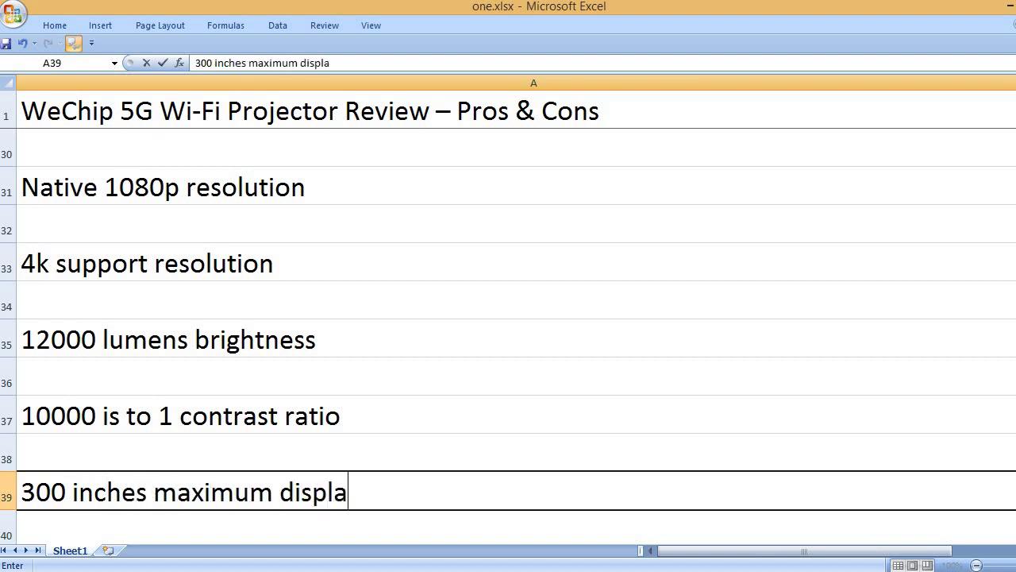
pyautogui.press('Return')
pyautogui.press('Return')
pyautogui.write('Reco')
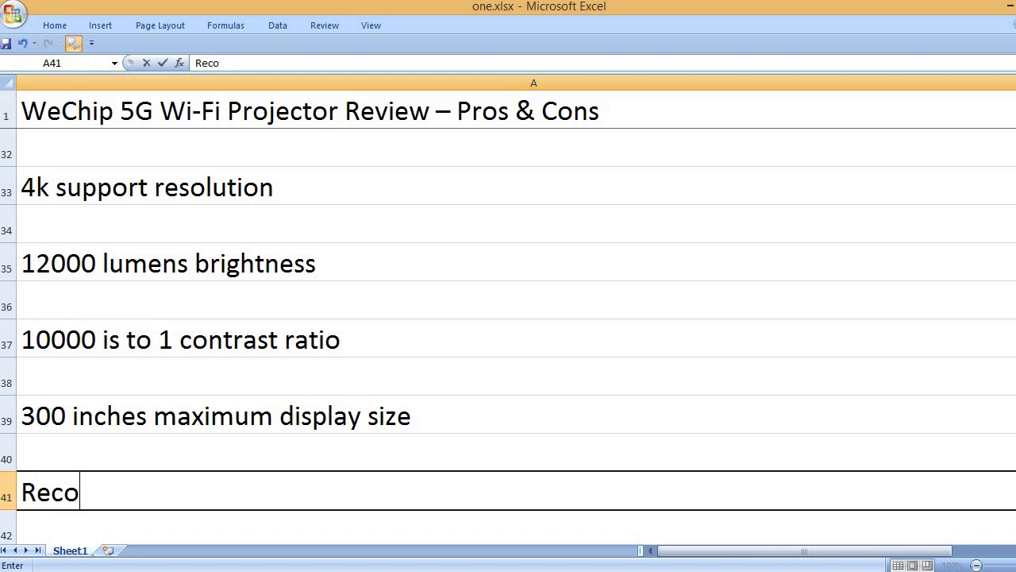
pyautogui.write('mmended use')
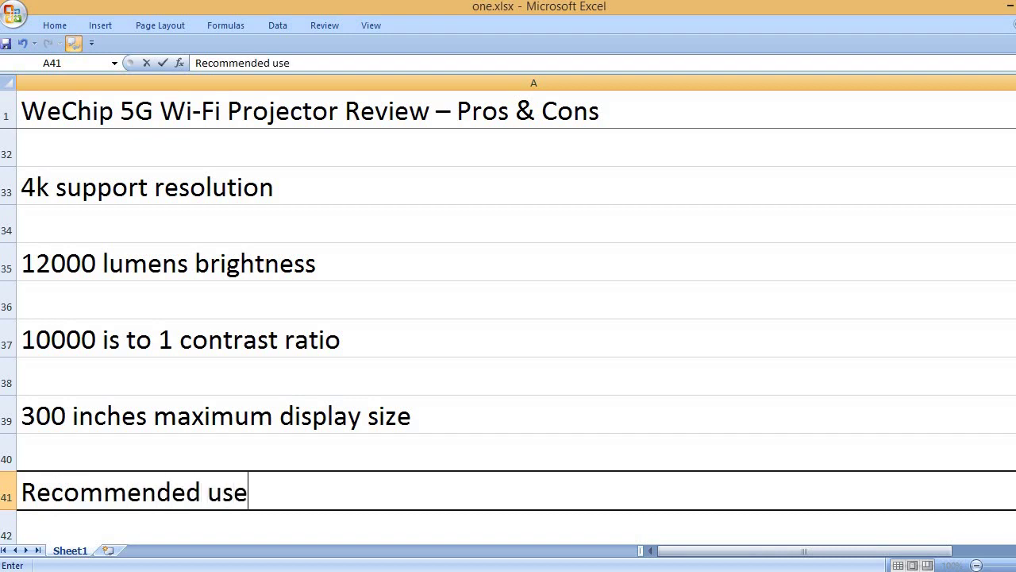
pyautogui.write(' for indoor and')
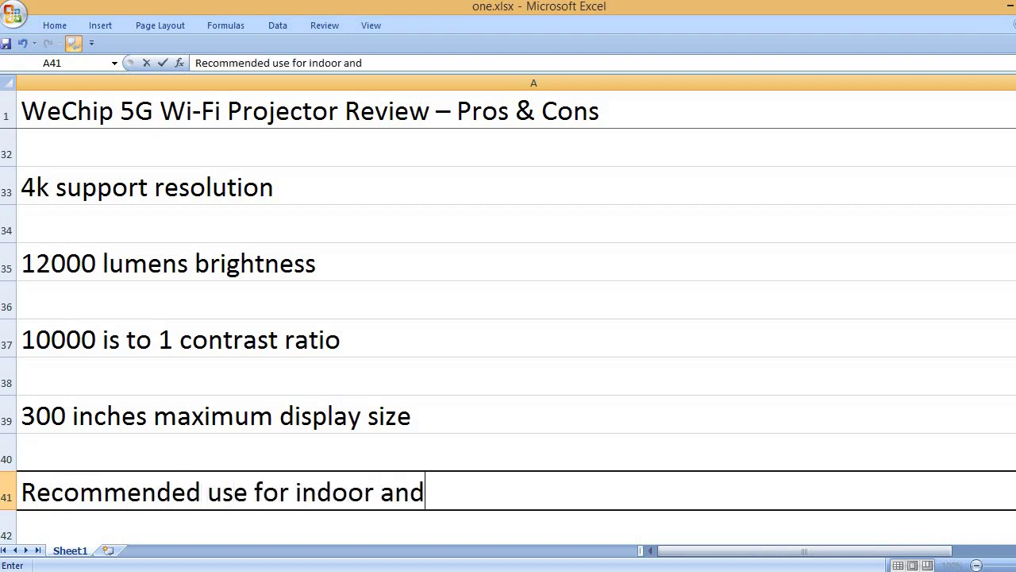
pyautogui.write(' outdoor projections')
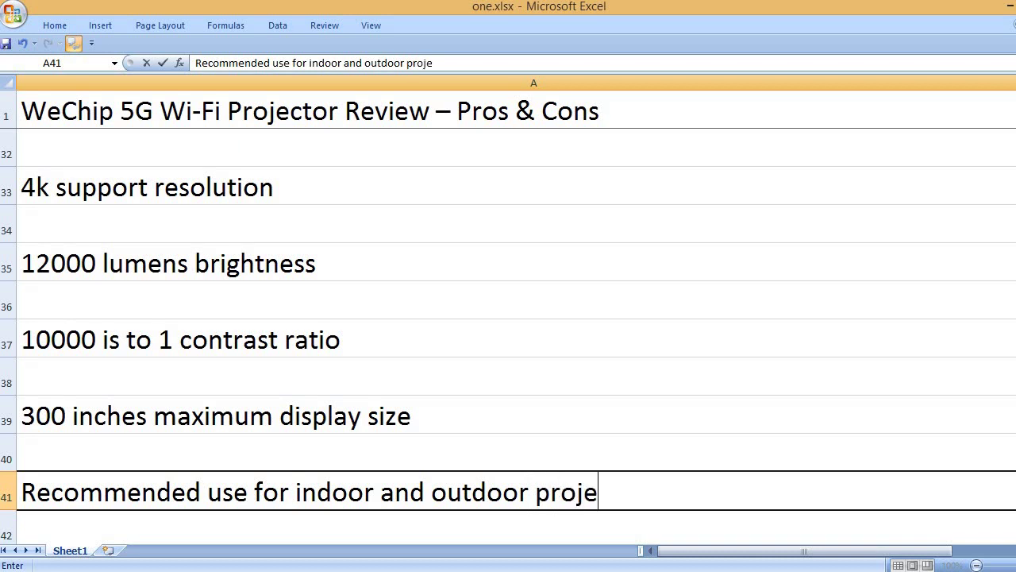
pyautogui.press('Return')
pyautogui.press('Return')
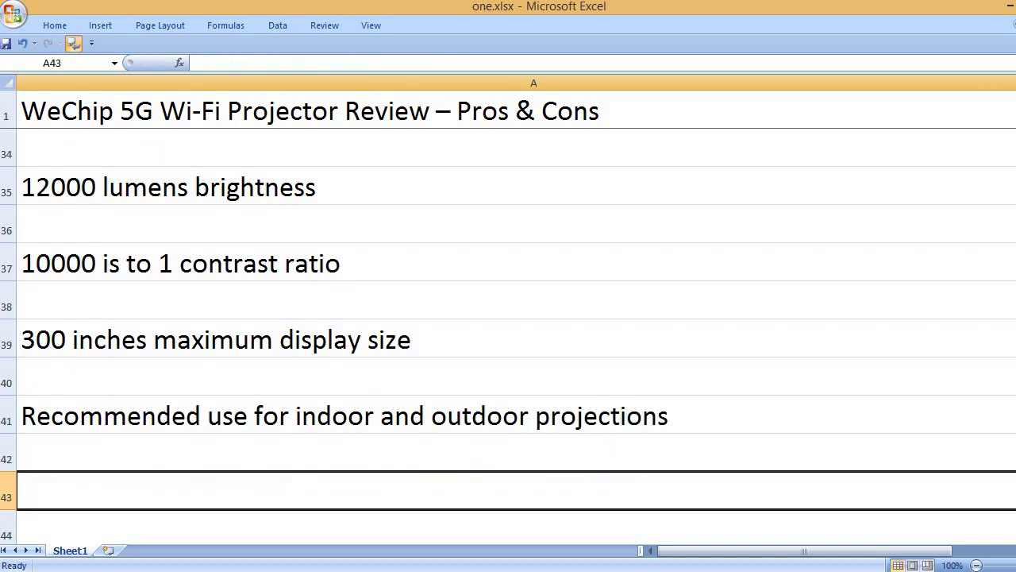
pyautogui.write('5G')
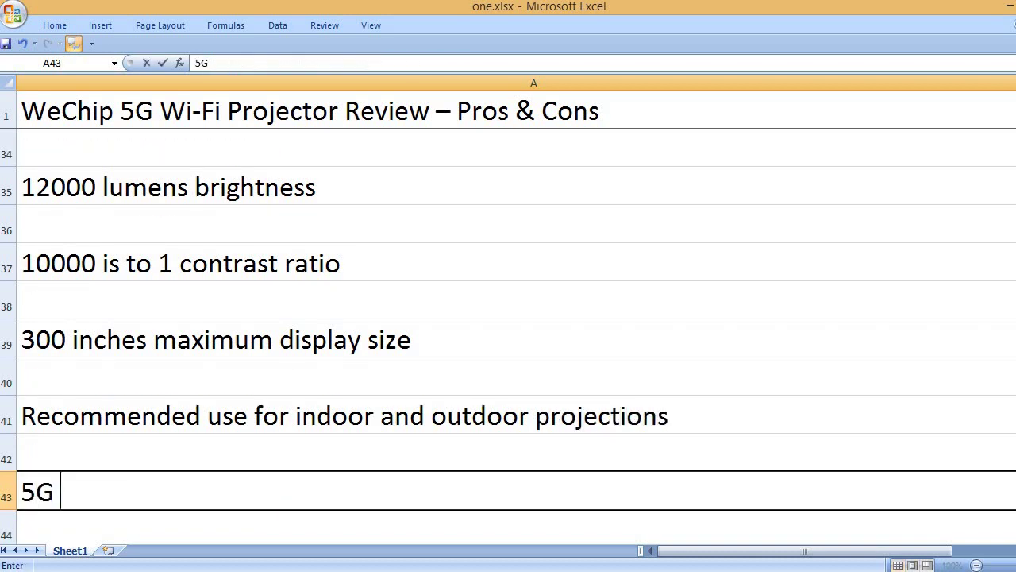
pyautogui.write(' Wi-Fi c')
pyautogui.write('apability')
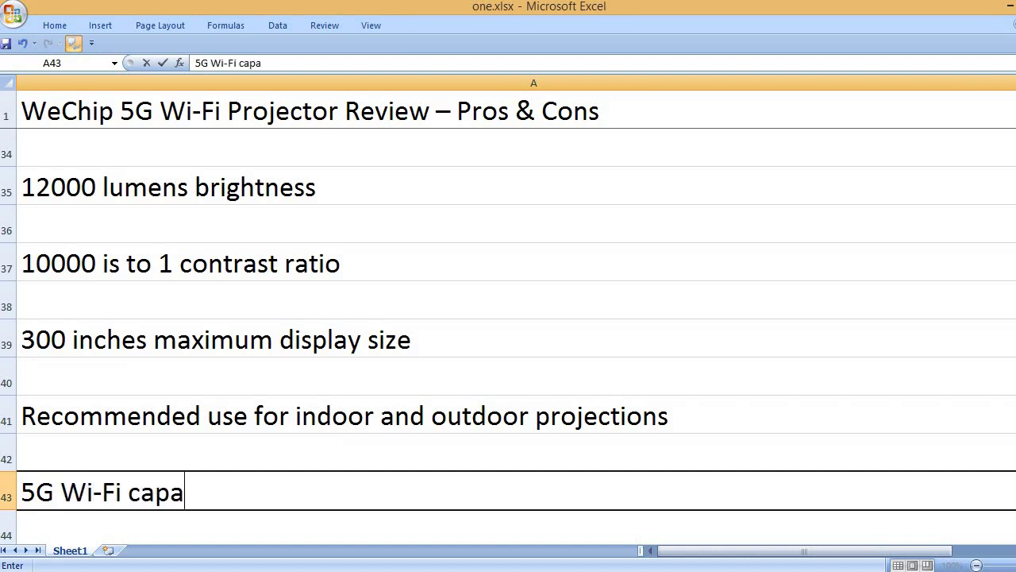
pyautogui.hotkey('ctrl', 'Return')
# Add 'Bluetooth 5.0 connectivity technology', 'HDMI, USB, VGA and RCA connectivity ports' and 'Hi-Fi stereo speaker'
pyautogui.press('Down')
pyautogui.press('Down')
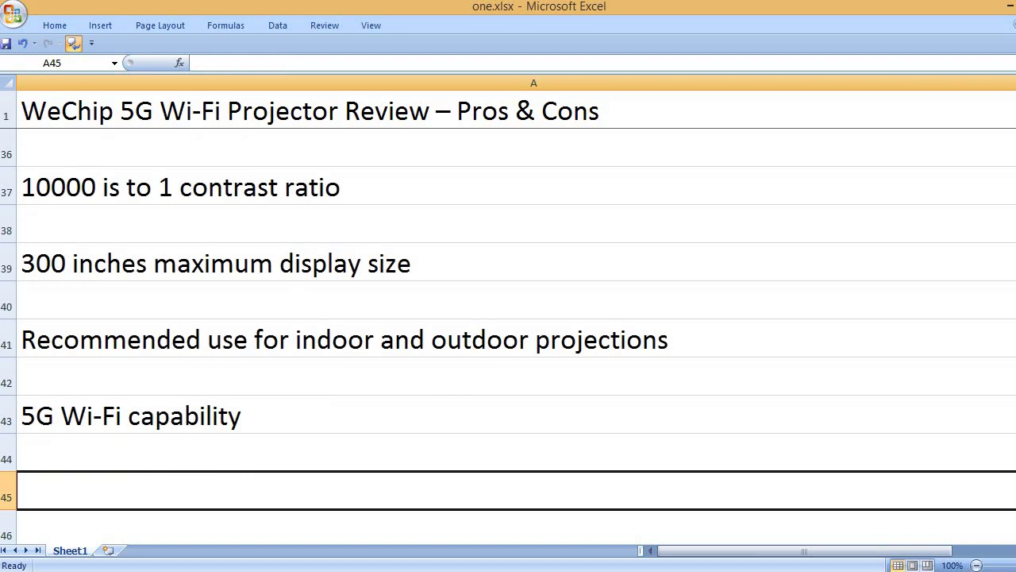
pyautogui.write('Bluetooth')
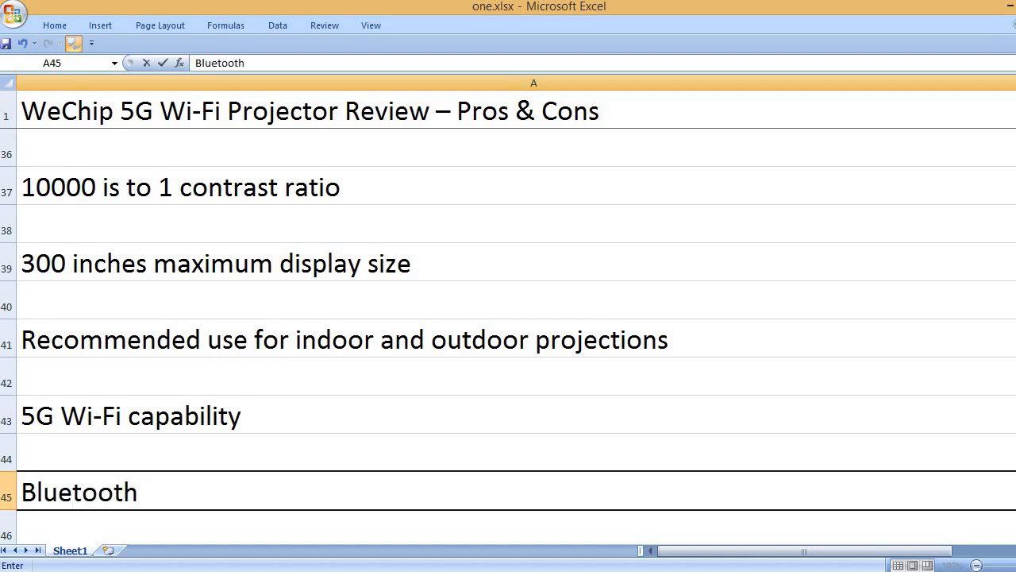
pyautogui.write(' 5.0 connectivit')
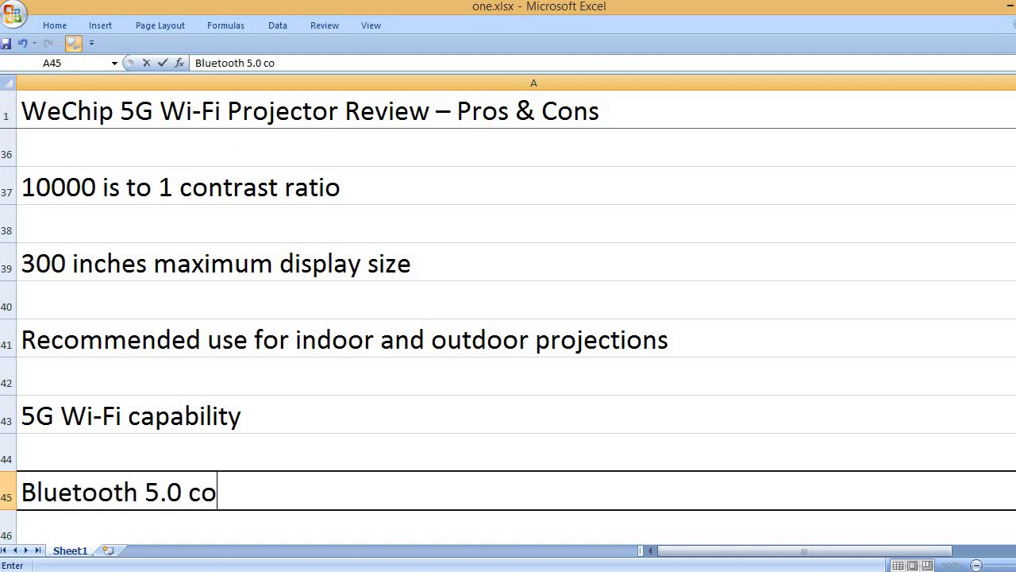
pyautogui.write('y technology')
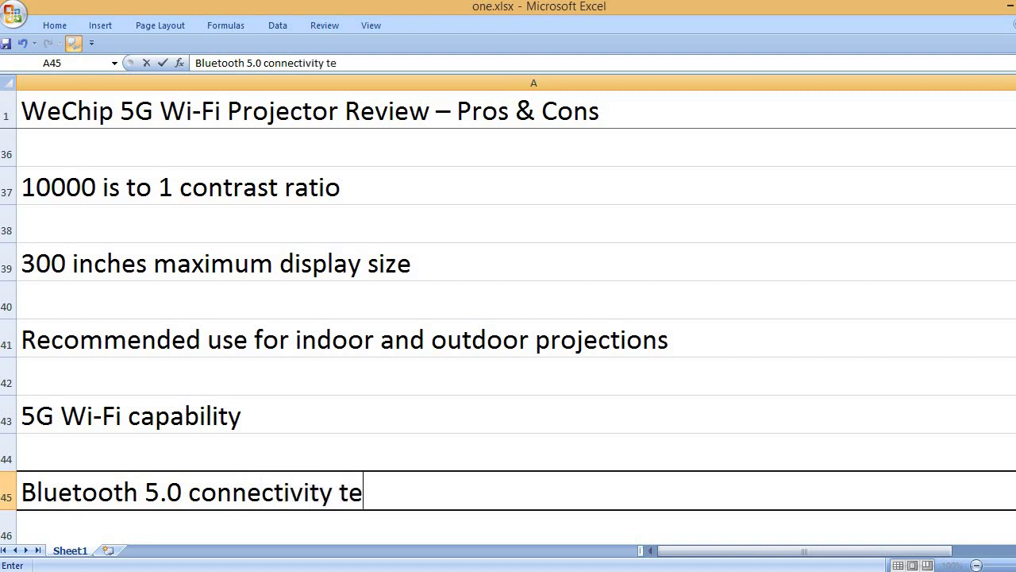
pyautogui.press('Return')
pyautogui.press('Return')
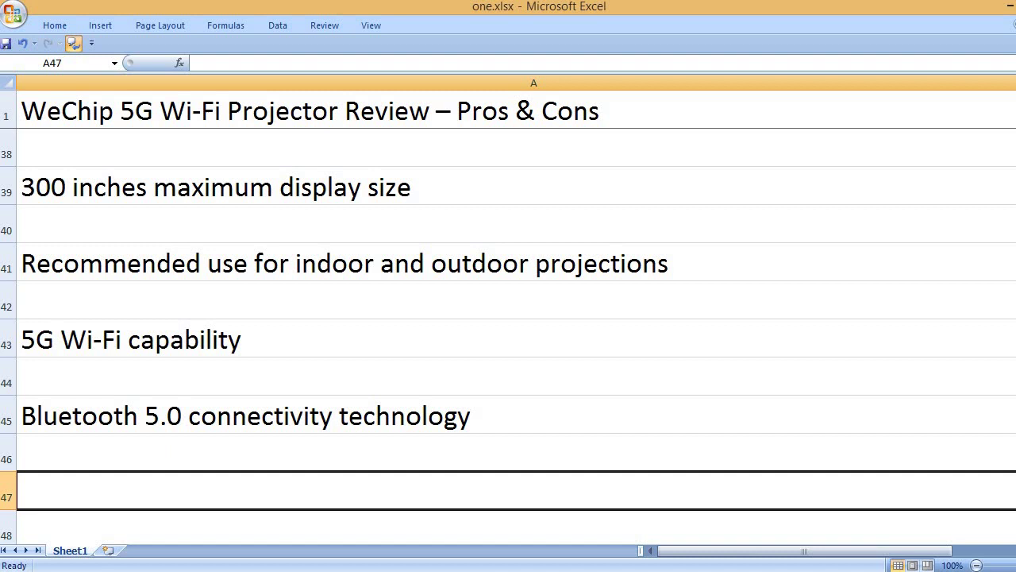
pyautogui.write('HDMI, ')
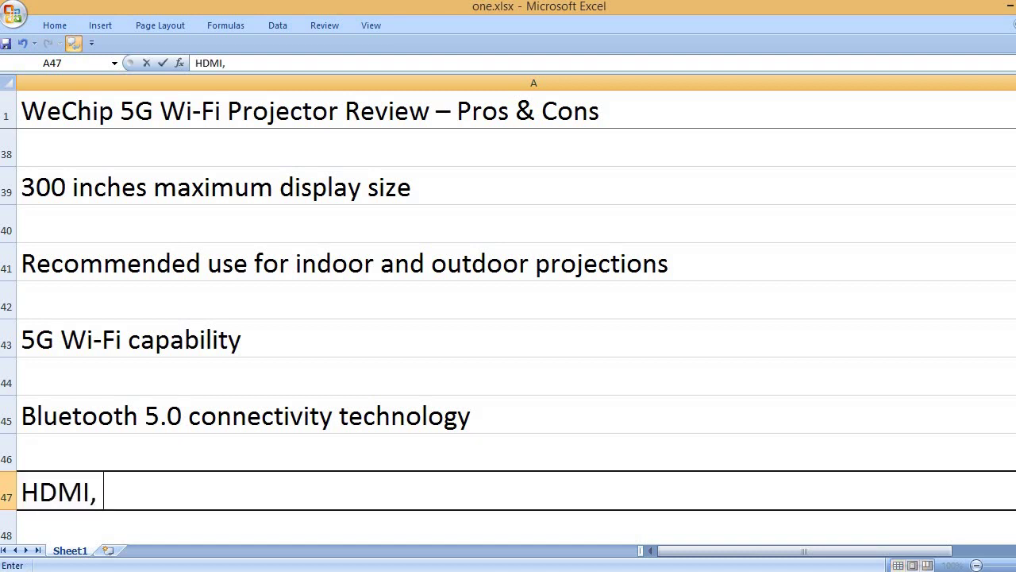
pyautogui.write('USB, ')
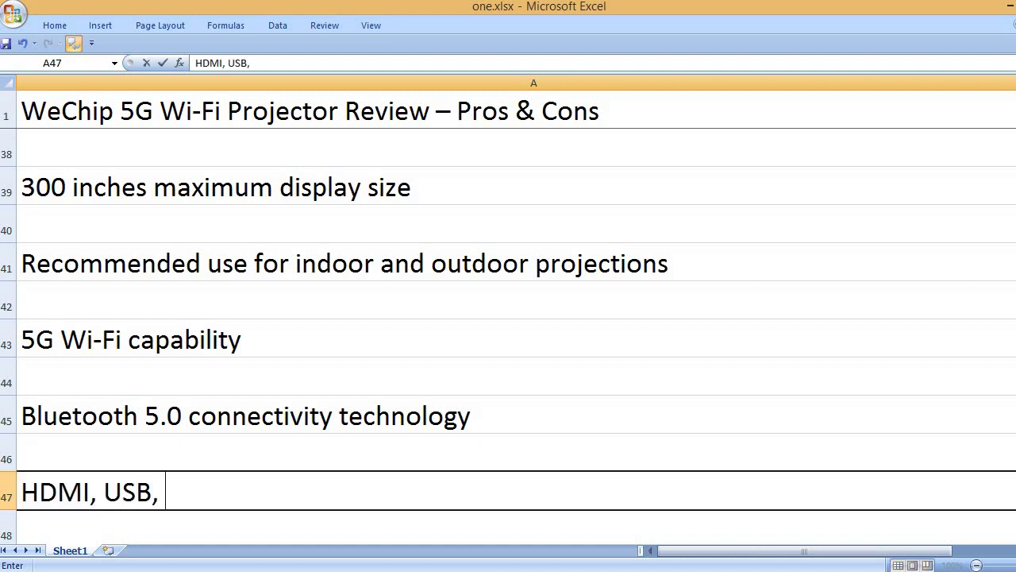
pyautogui.write('VGA and R')
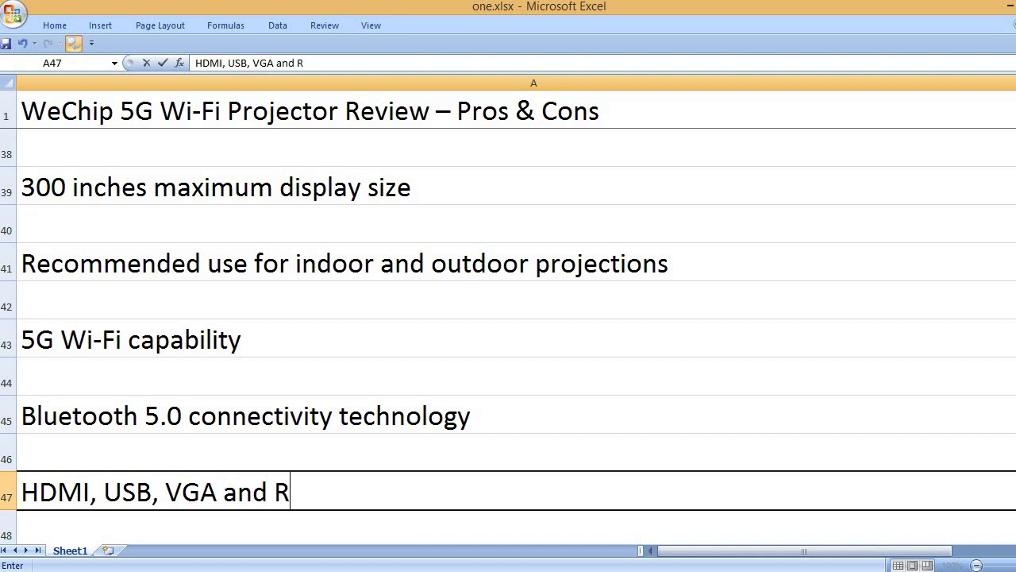
pyautogui.write('CA connectivity ')
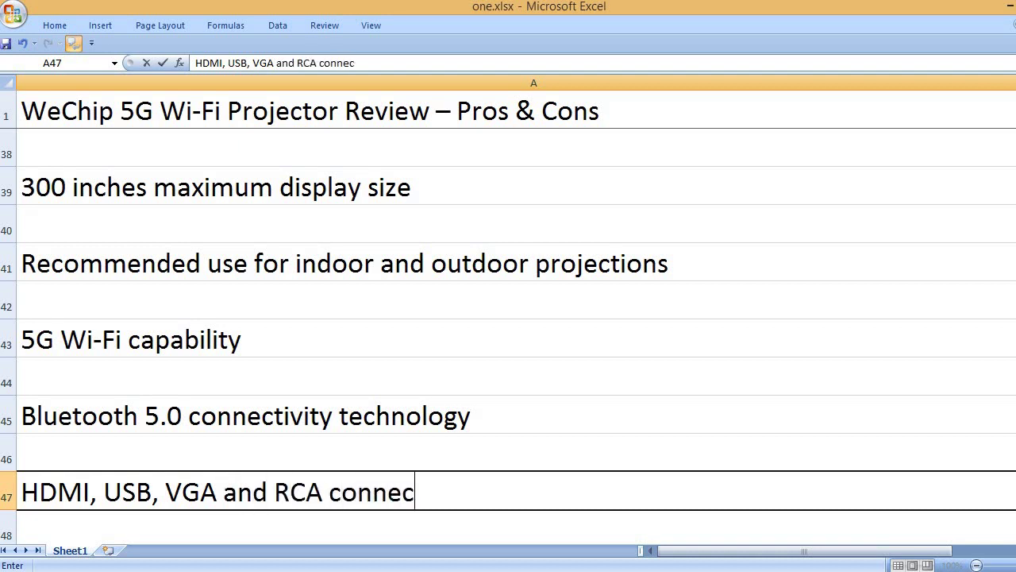
pyautogui.write('ports')
pyautogui.press('Return')
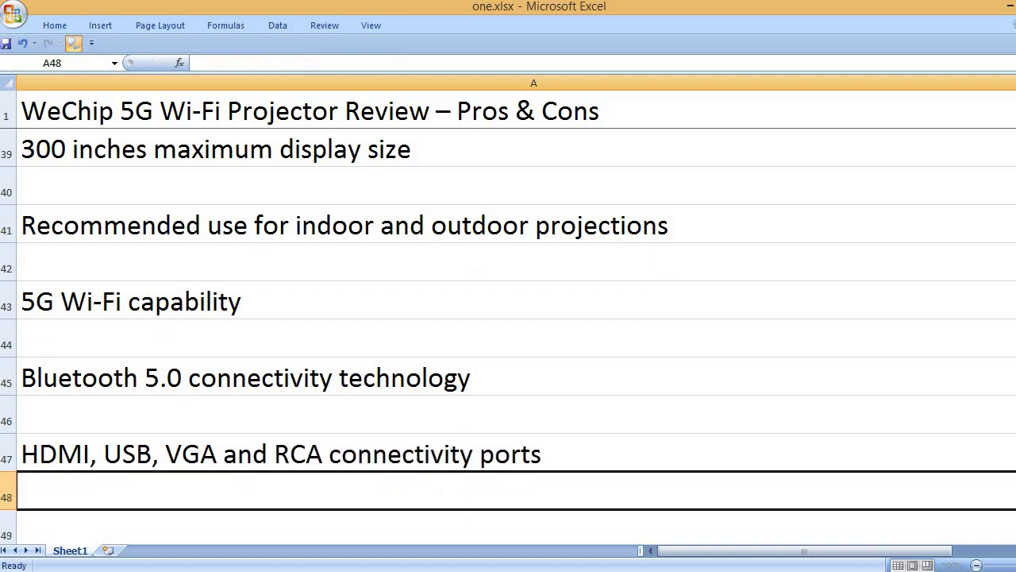
pyautogui.press('Return')
pyautogui.write('Hi-Fi ')
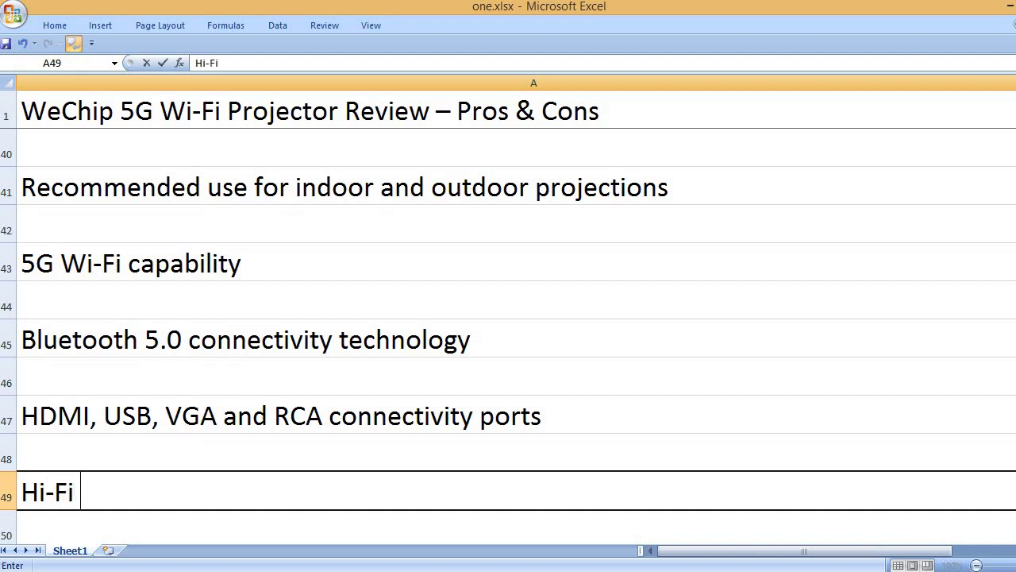
pyautogui.write('stereo spea')
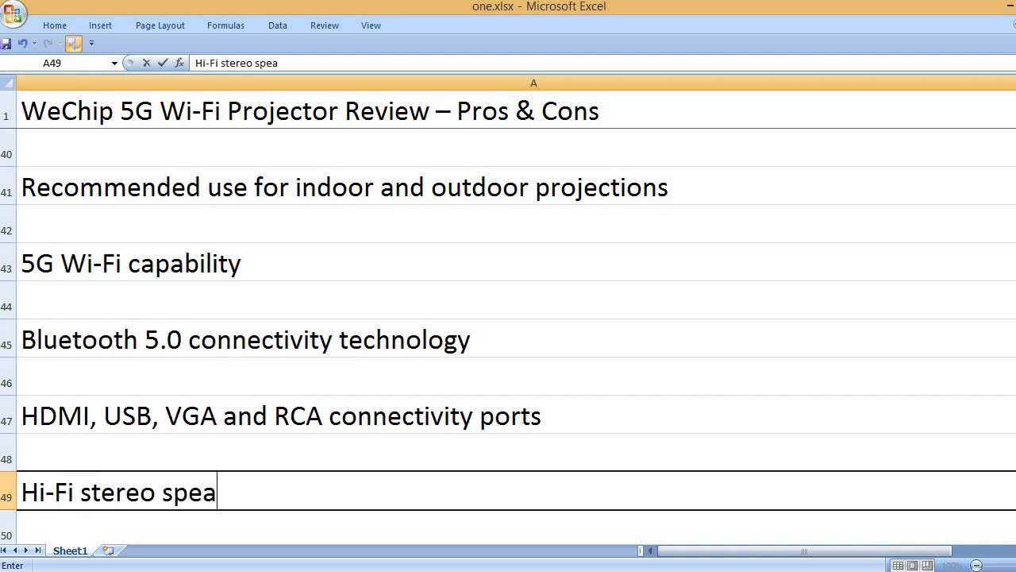
pyautogui.write('ker')
pyautogui.press('Return')
pyautogui.press('Return')
# Add LCD display technology, LED light source, 100,000 hours lamp life, Black color and WeChip brand name
pyautogui.write('LCD')
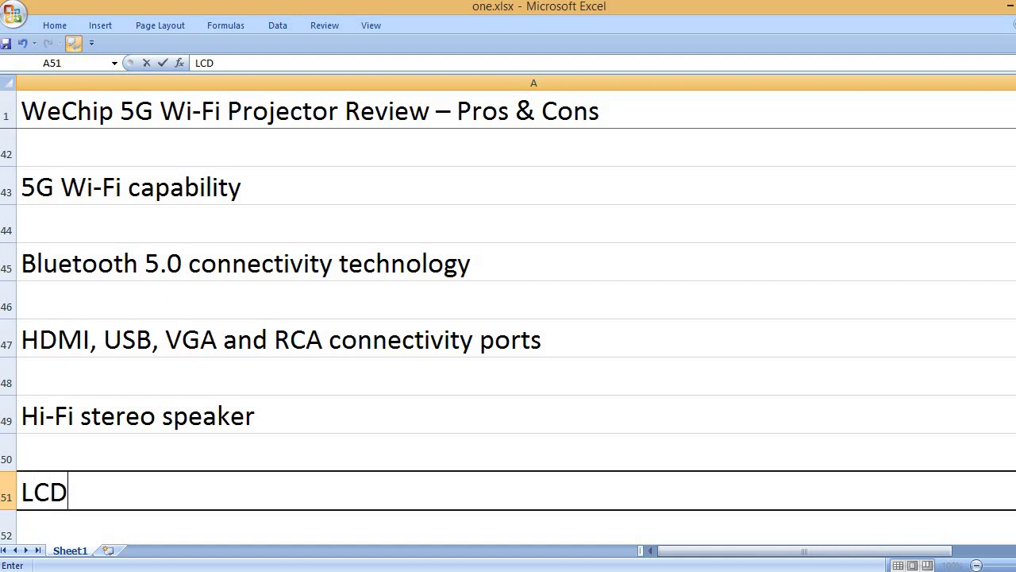
pyautogui.write(' display tech')
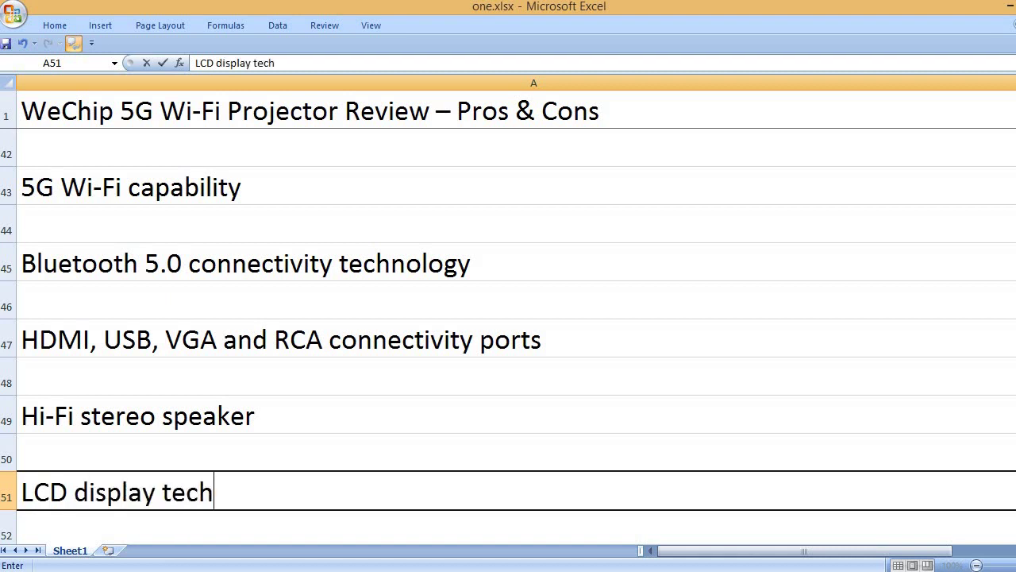
pyautogui.write('nology')
pyautogui.press('Return')
pyautogui.press('Return')
pyautogui.write('L')
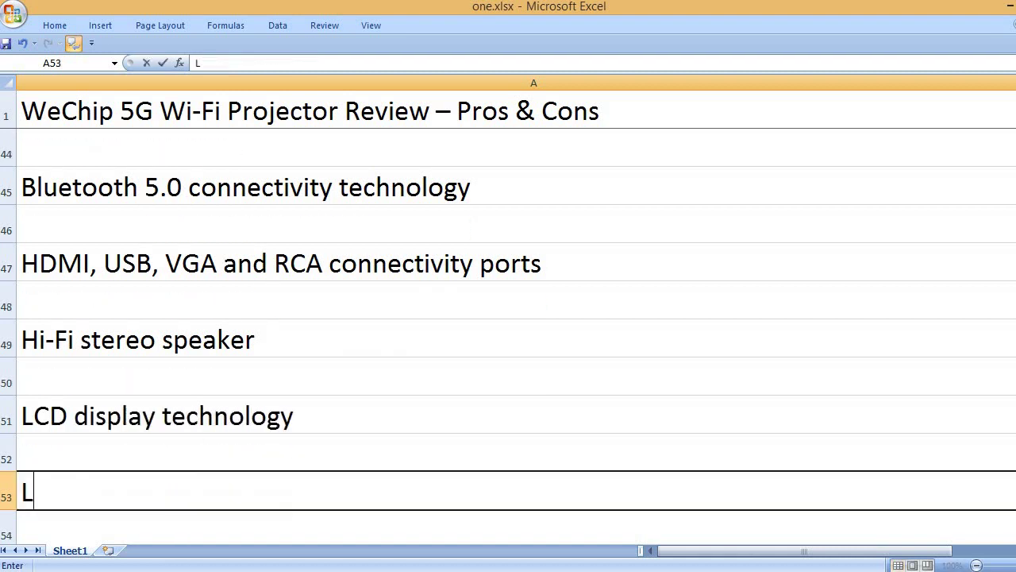
pyautogui.write('ED light sourc')
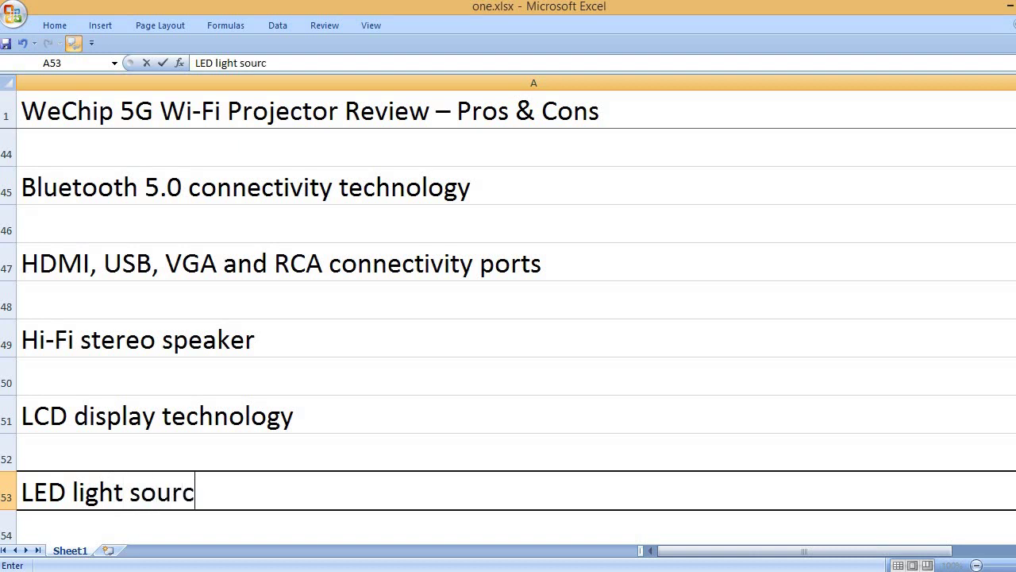
pyautogui.write('e')
pyautogui.press('Return')
pyautogui.press('Return')
pyautogui.write('100')
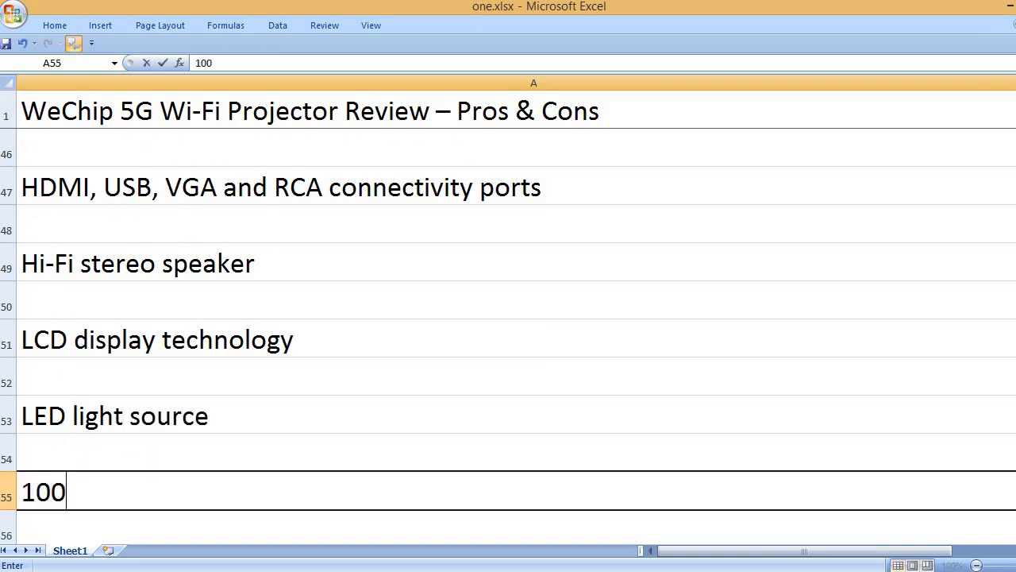
pyautogui.write(',000')
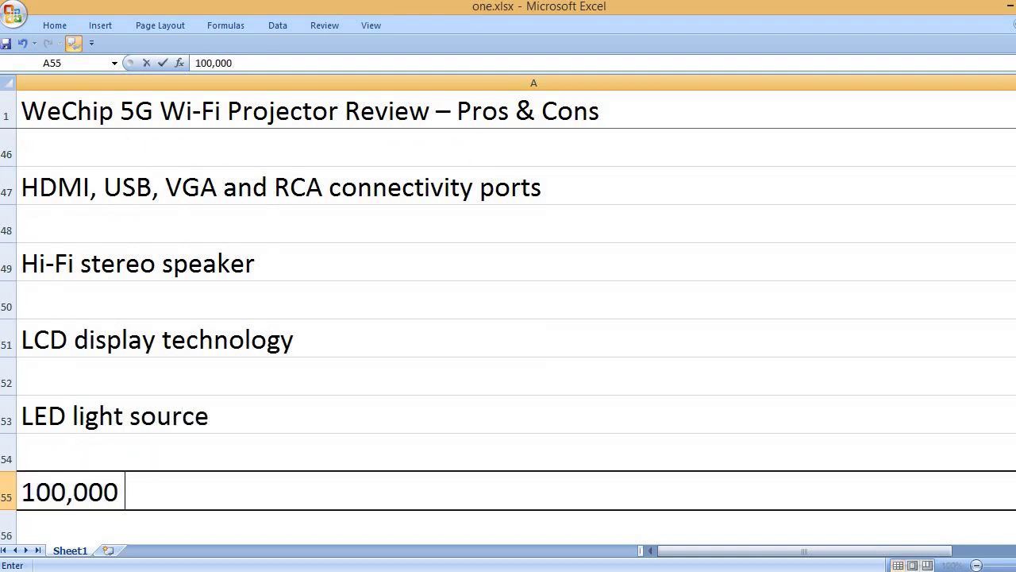
pyautogui.write(' hours lamp li')
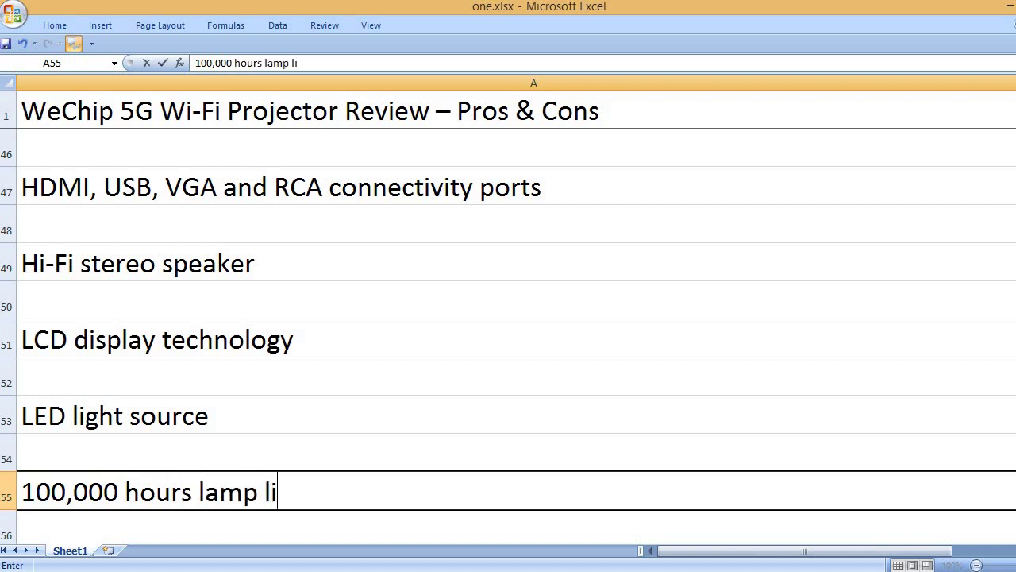
pyautogui.write('fe')
pyautogui.press('Return')
pyautogui.press('Return')
pyautogui.write('Black co')
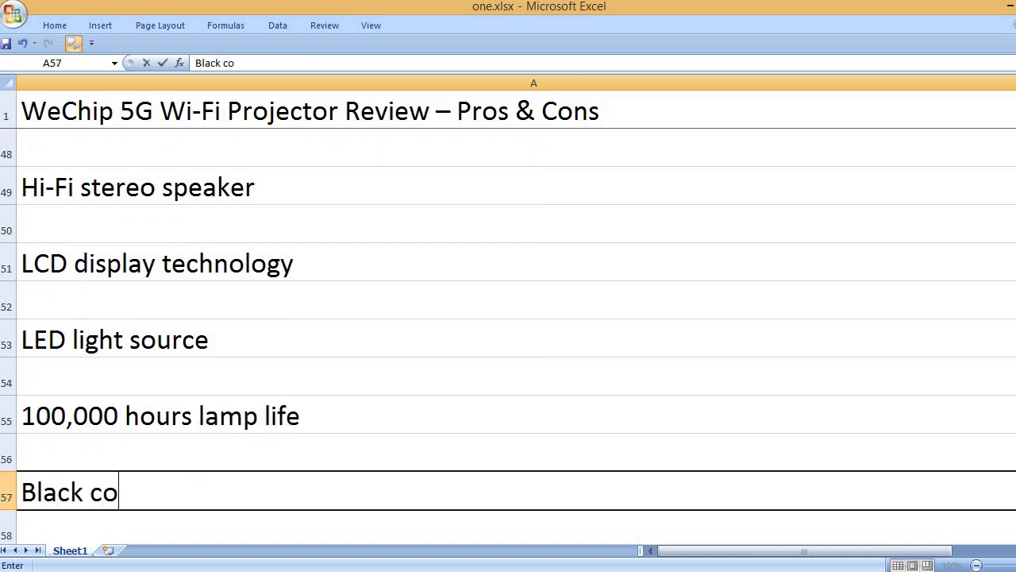
pyautogui.write('lor')
pyautogui.press('Return')
pyautogui.press('Return')
pyautogui.write('W')
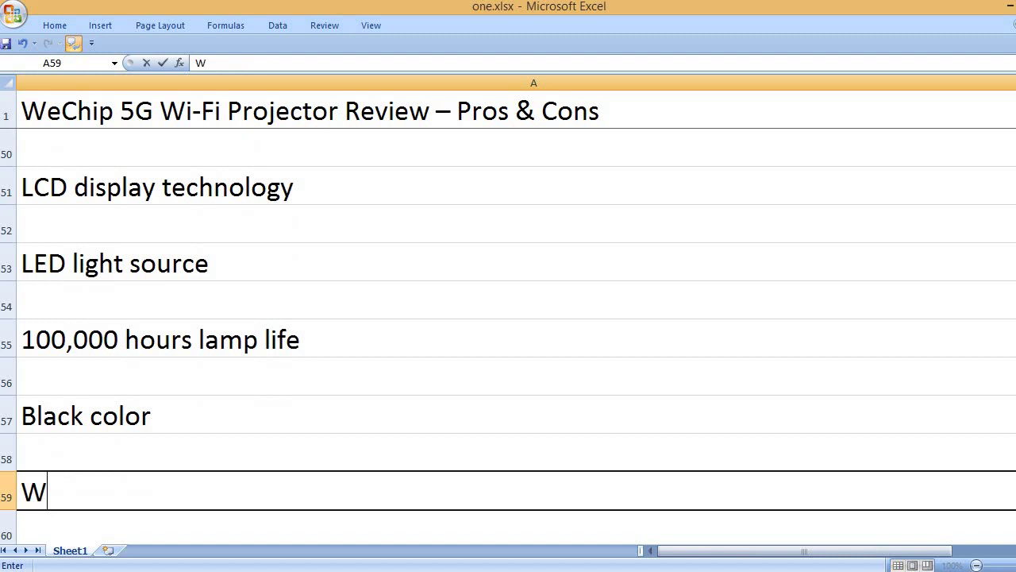
pyautogui.write('eChip b')
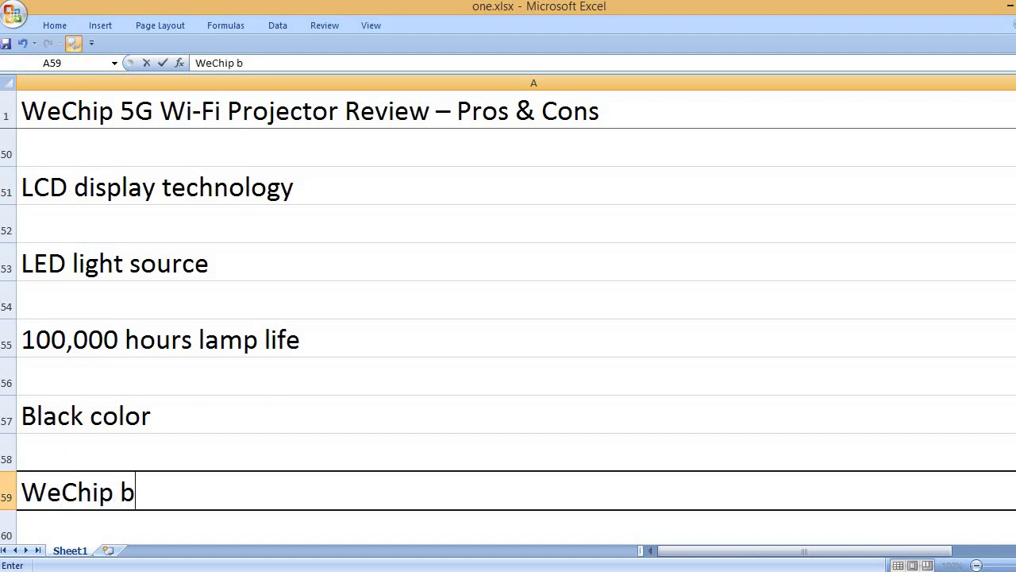
pyautogui.write('rand name')
# Type 'C9 model number', '21.84 x 16.51 x 8.12 inches product dimensions' and '4.44 pounds weight' on alternate rows
pyautogui.press('Return')
pyautogui.press('Return')
pyautogui.write('C')
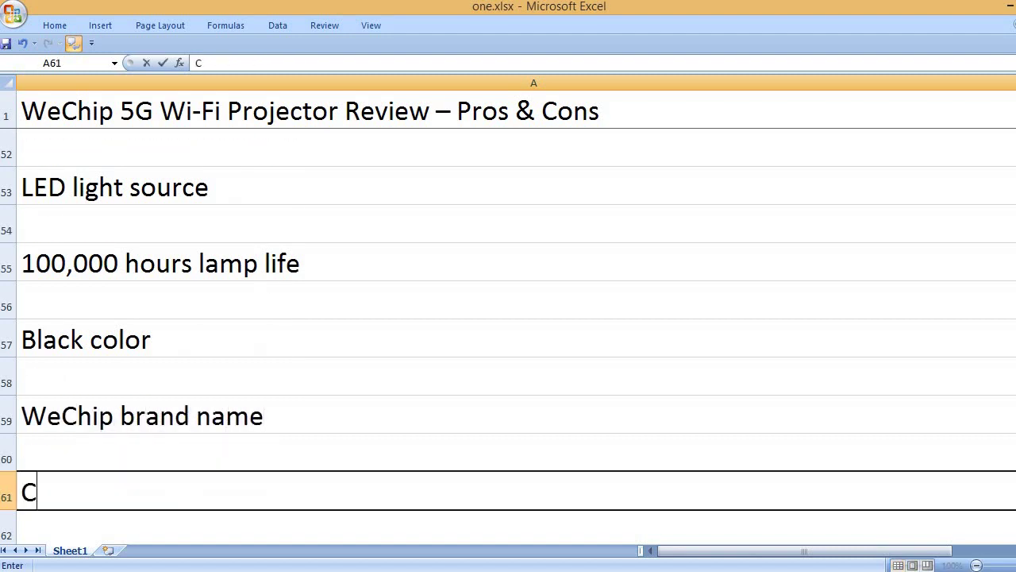
pyautogui.write('9 mode')
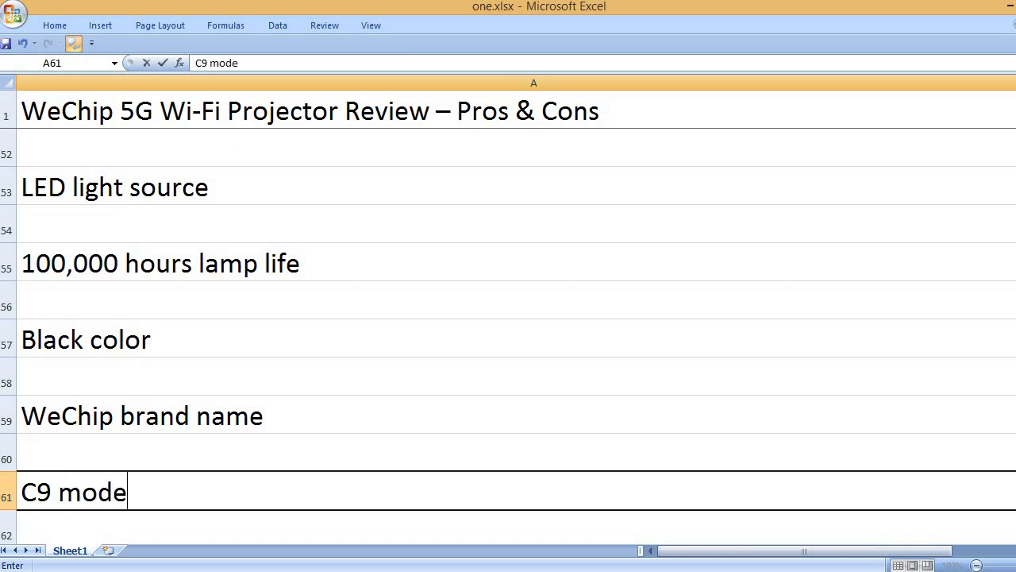
pyautogui.write('l number')
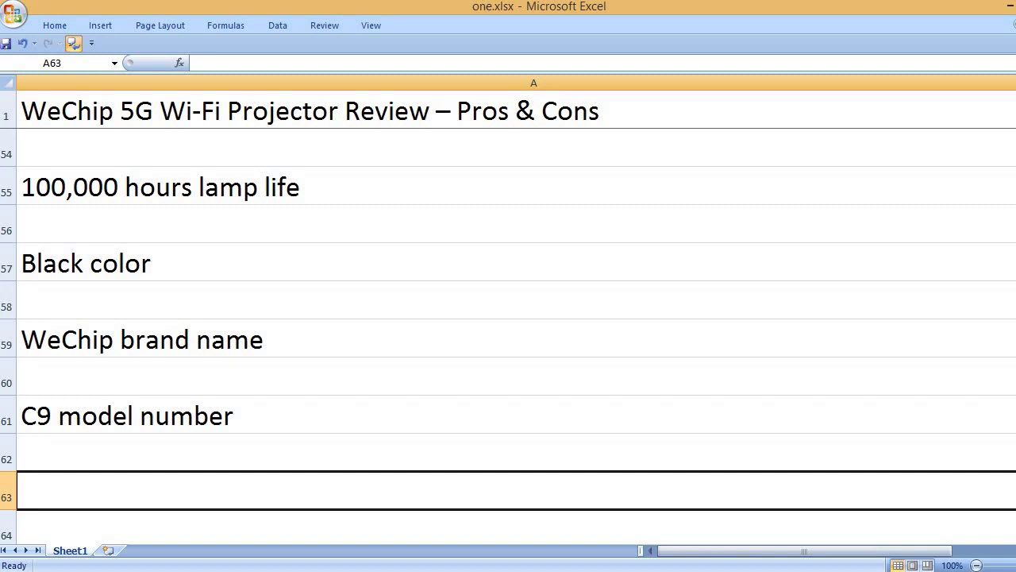
pyautogui.write('21.')
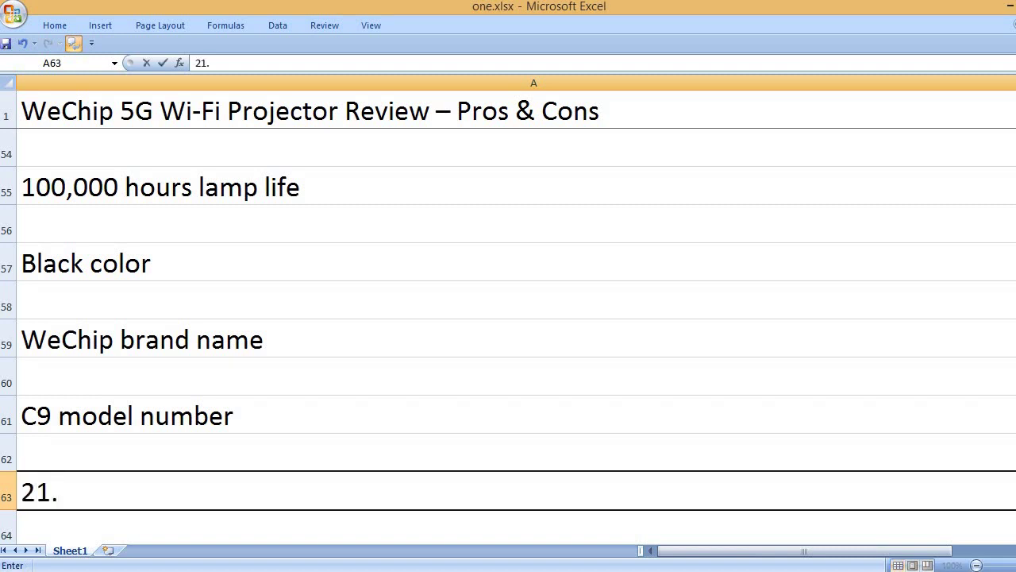
pyautogui.write('84 x')
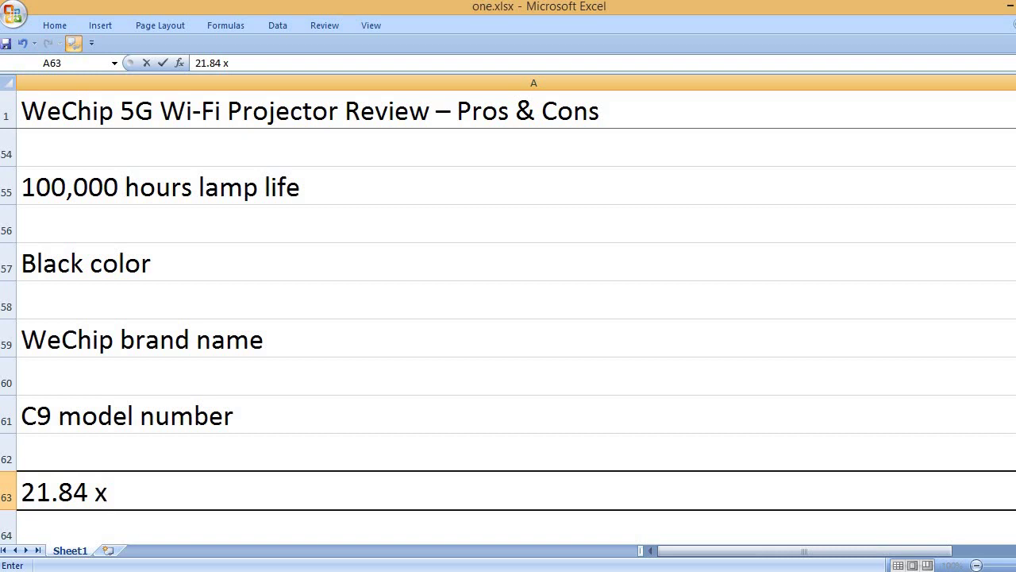
pyautogui.write(' 16.')
pyautogui.write('51 x 8')
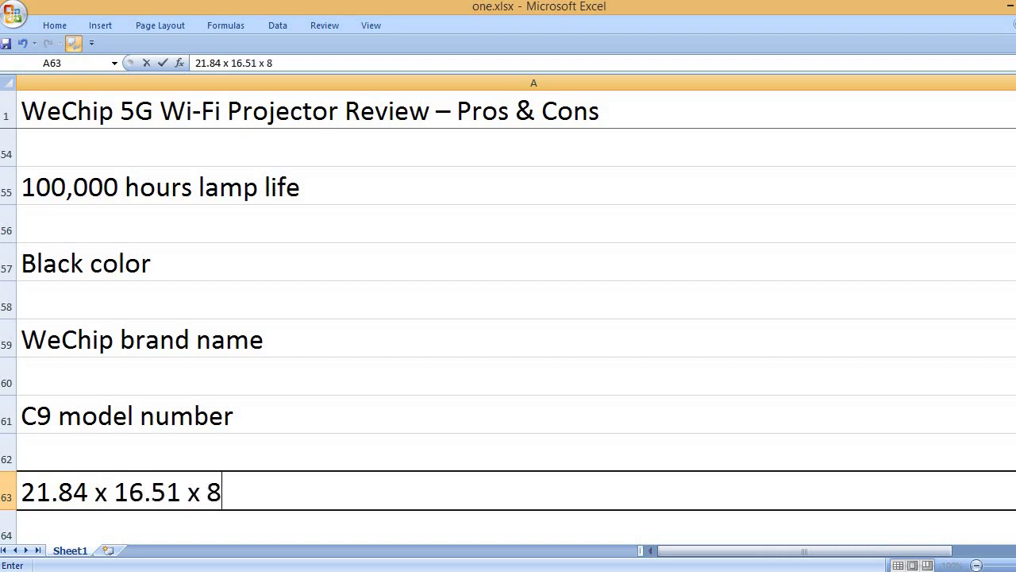
pyautogui.write('.12 inches product ')
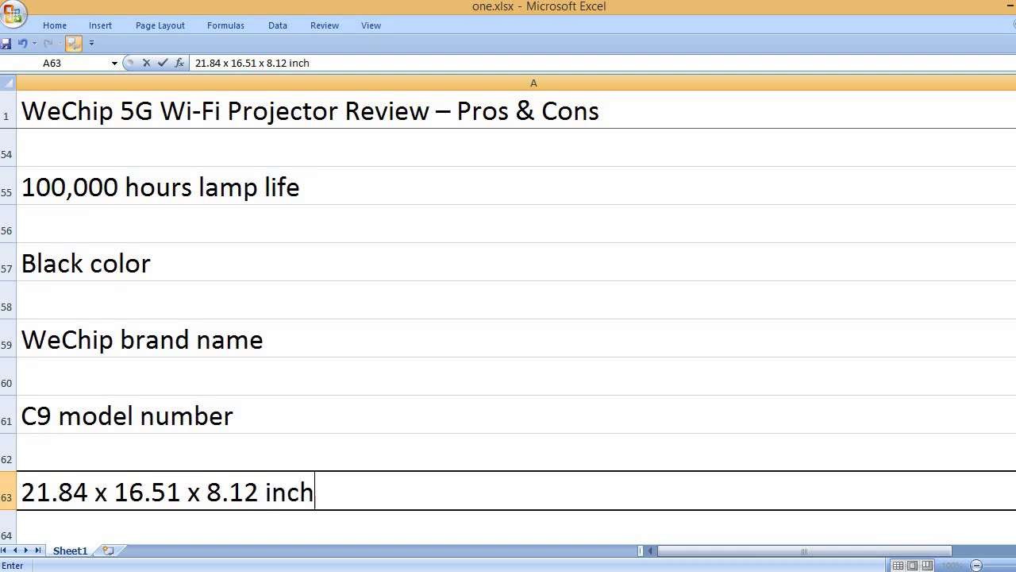
pyautogui.write('dimensions')
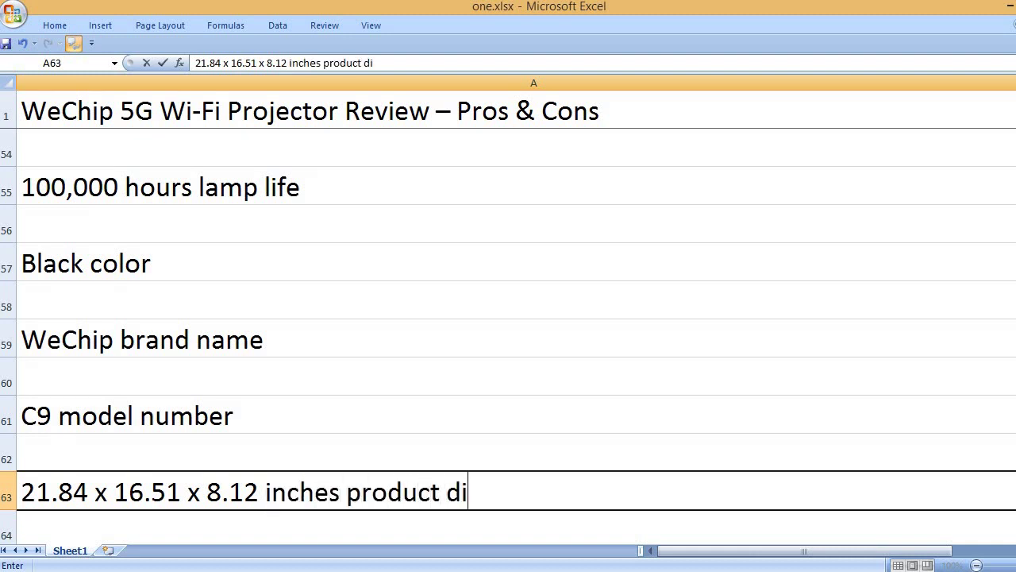
pyautogui.press('Return')
pyautogui.press('Return')
pyautogui.write('4')
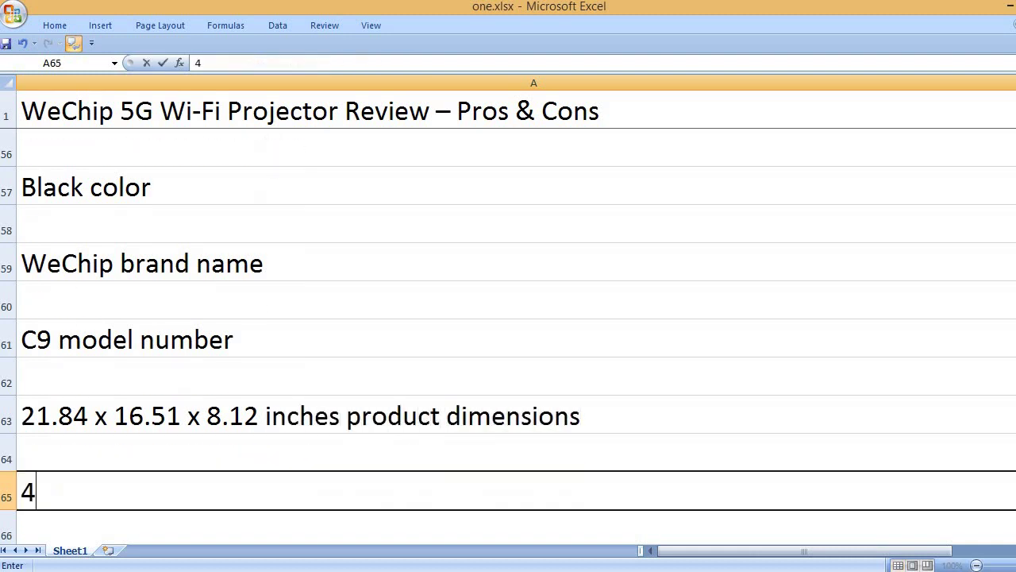
pyautogui.write('.44 pounds weigh')
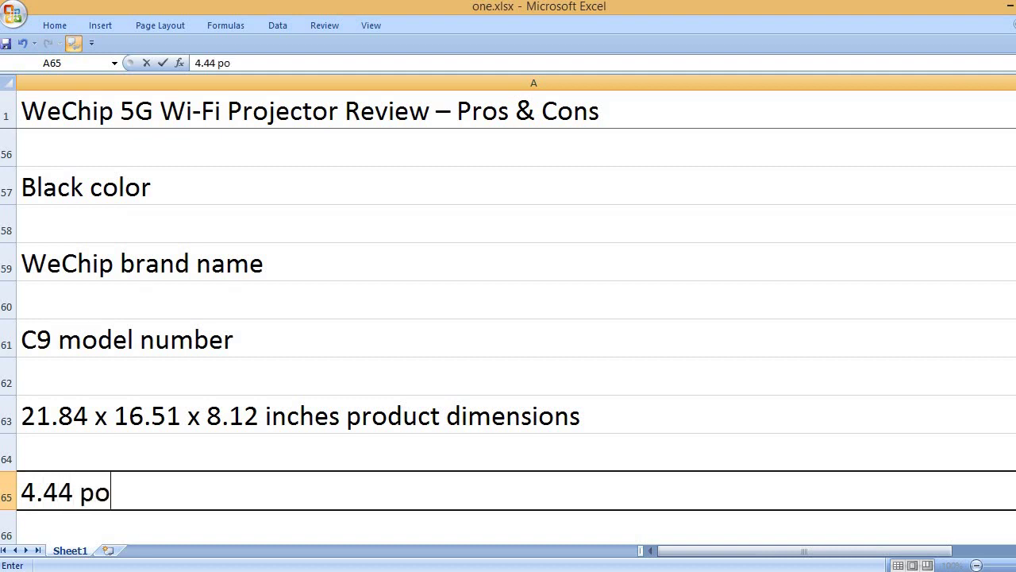
pyautogui.write('t')
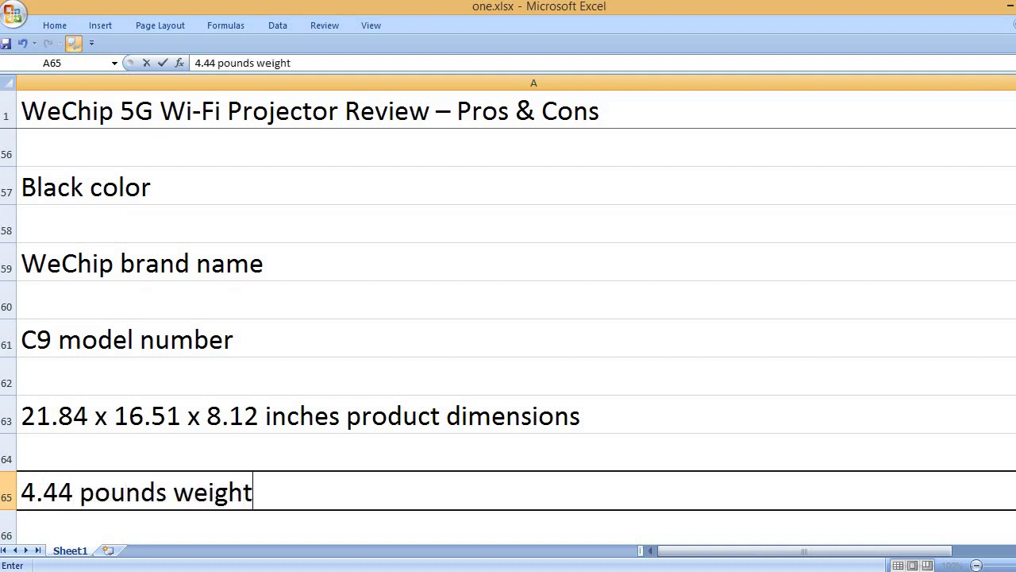
pyautogui.press('Return')
pyautogui.press('Return')
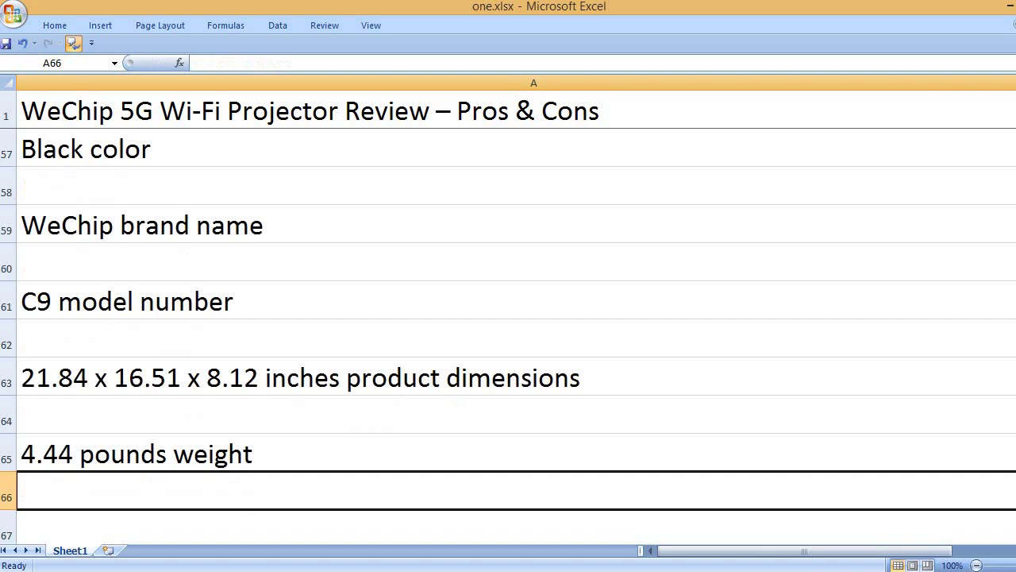
# Enter 'That's it, please like, comment and subscribe to my channel.' in A67
pyautogui.write('That')
pyautogui.write("'s it, please")
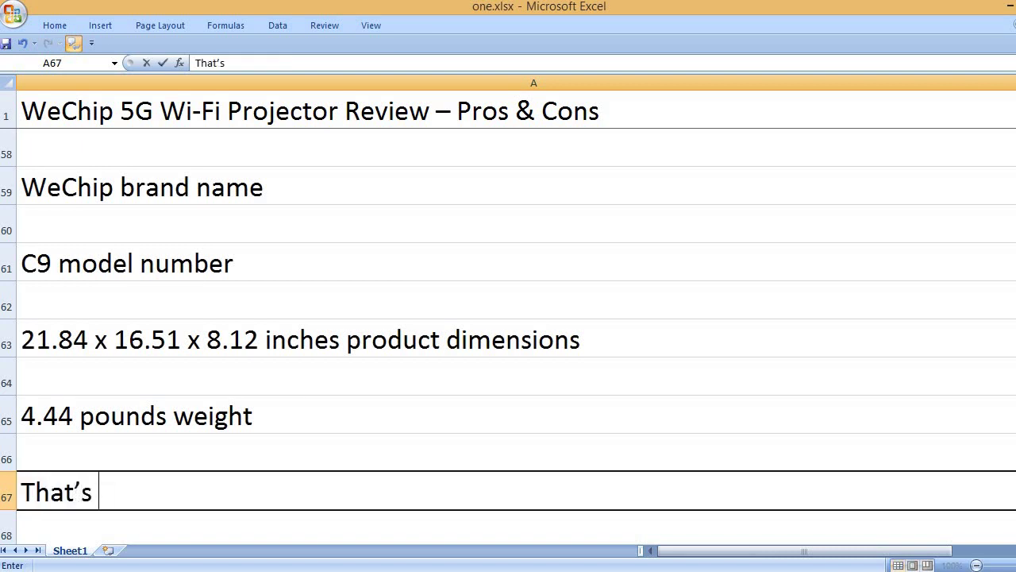
pyautogui.write(' li')
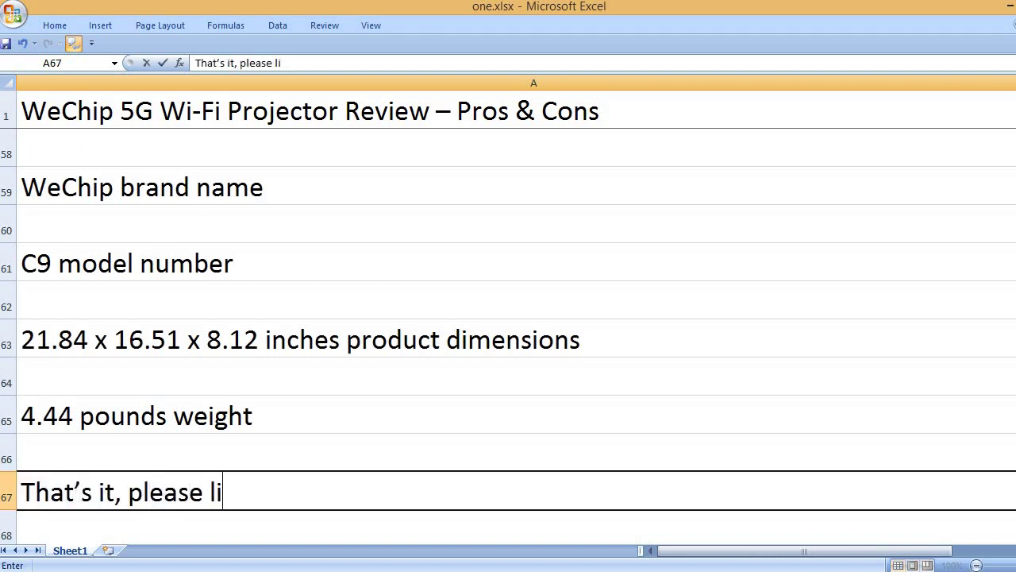
pyautogui.write('ke, comment and')
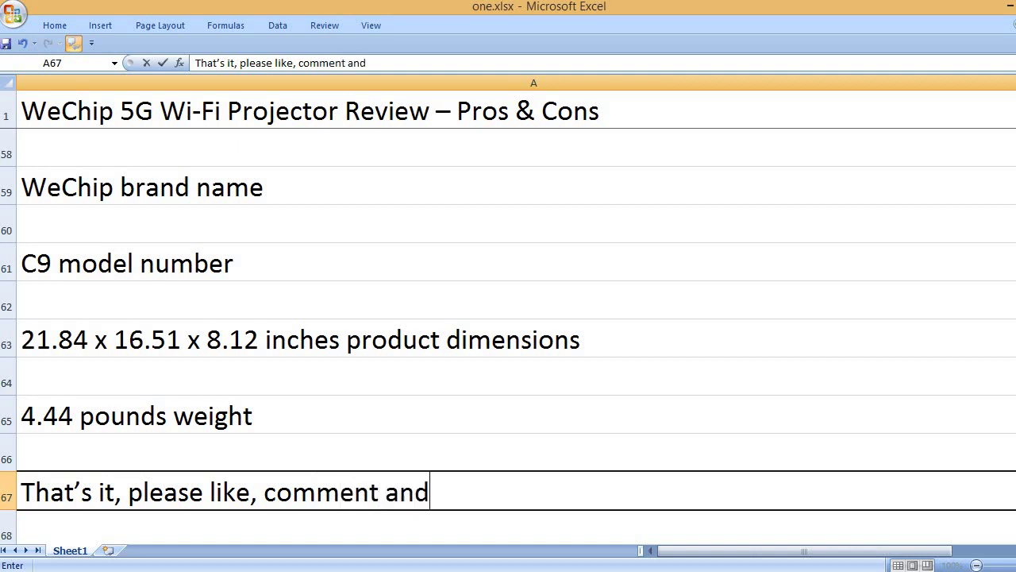
pyautogui.write(' subsc')
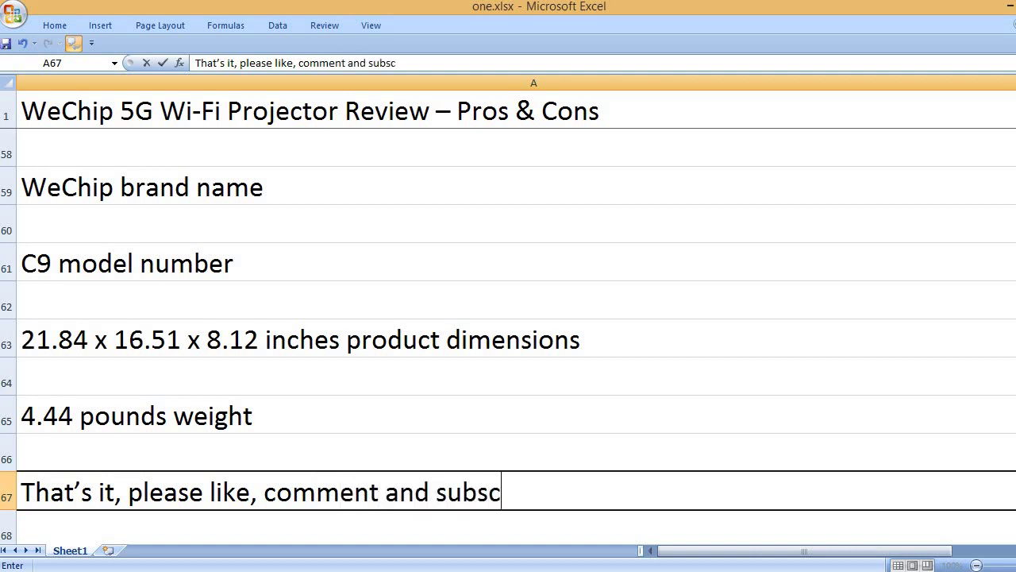
pyautogui.write('ribe to mk')
pyautogui.press('BackSpace')
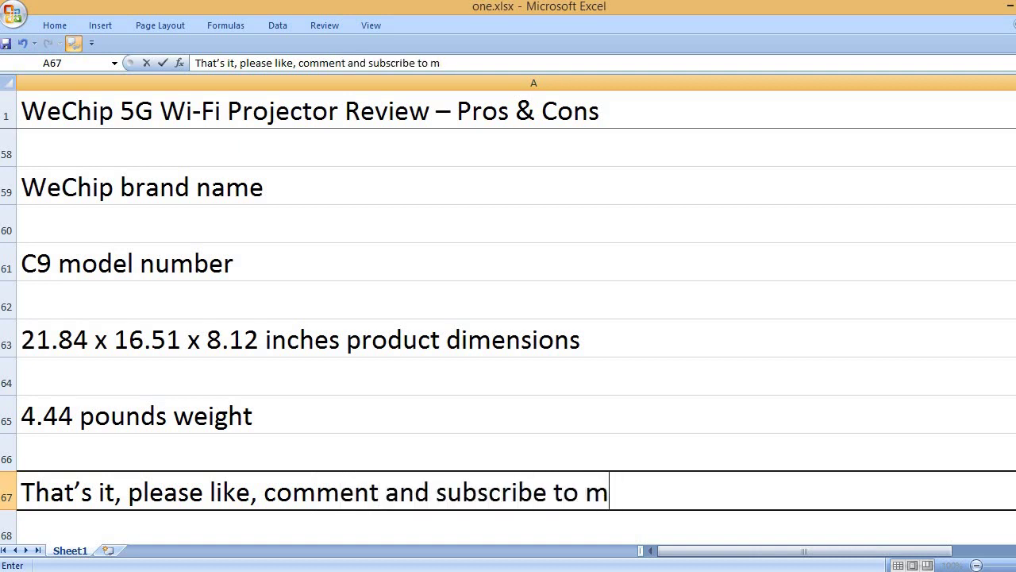
pyautogui.write('y channel.')
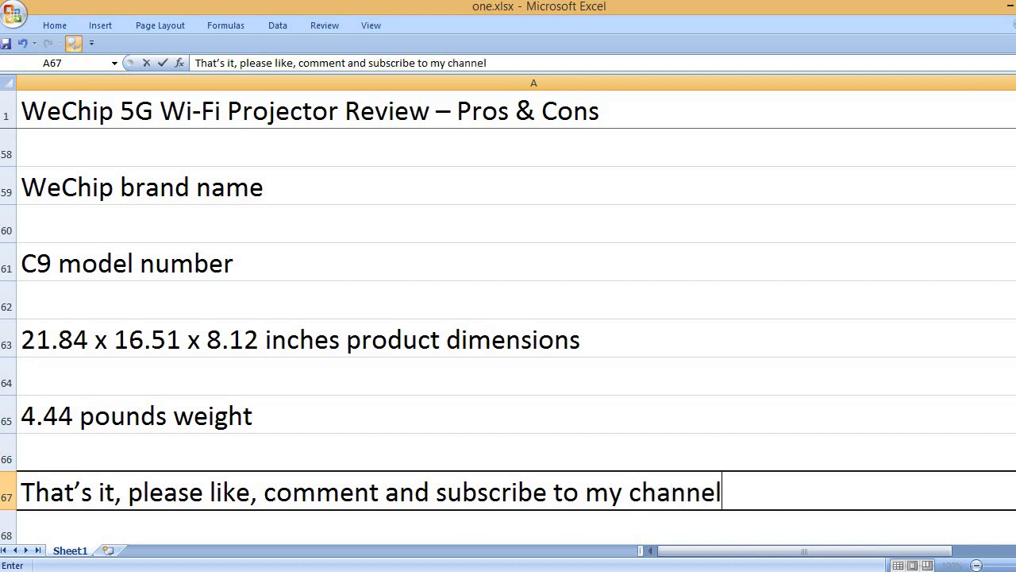
pyautogui.press('Return')
pyautogui.press('Return')
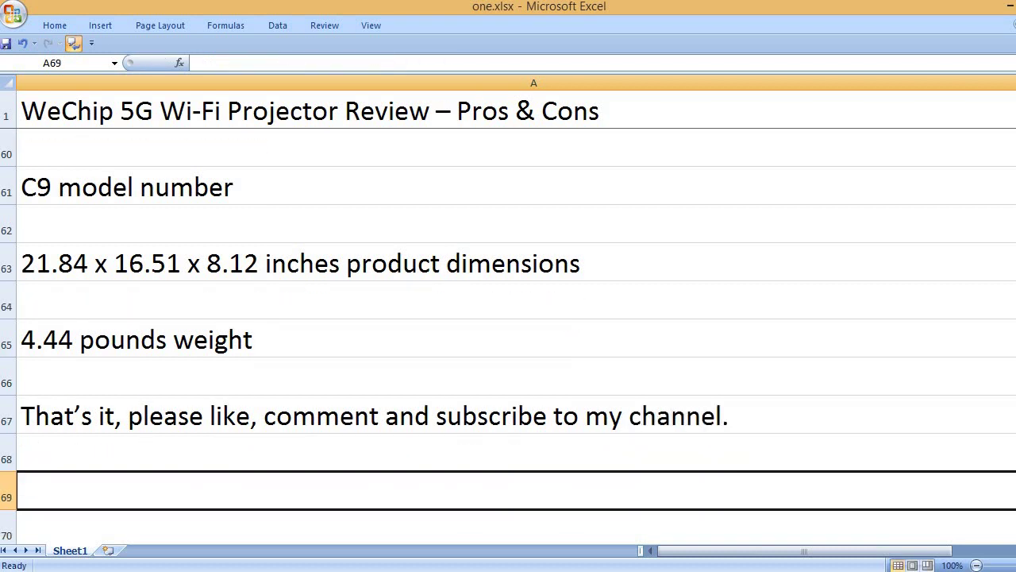